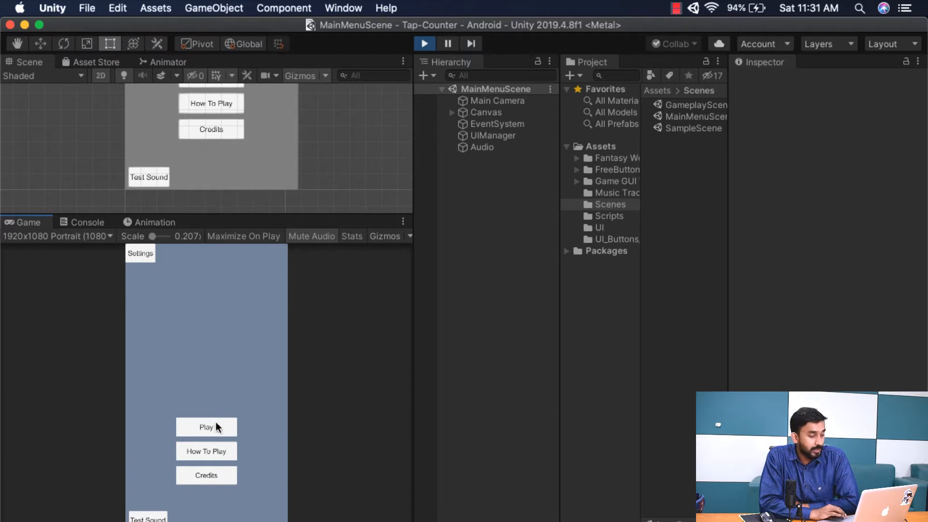
Step: Test the running game by starting and pausing gameplay, returning to the main menu, visiting Settings and going back, and stop play mode
left_click(212, 426)
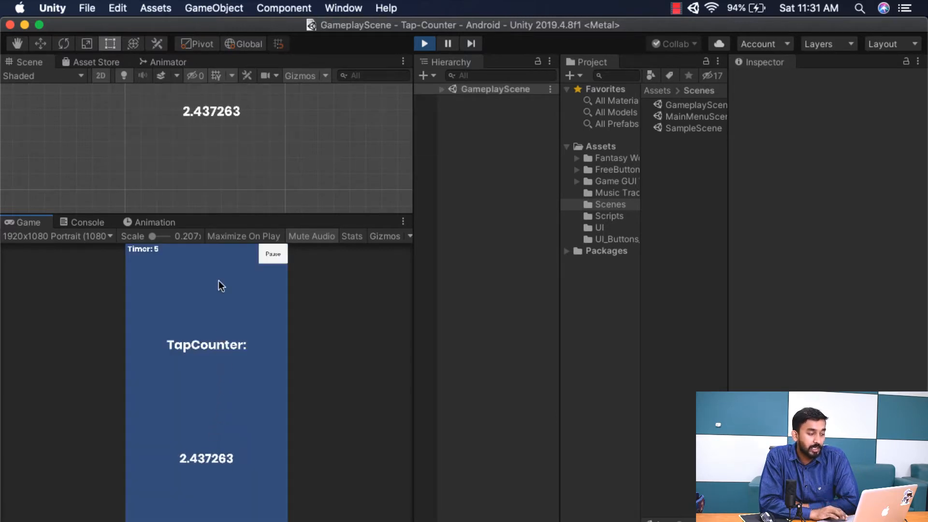
left_click(273, 253)
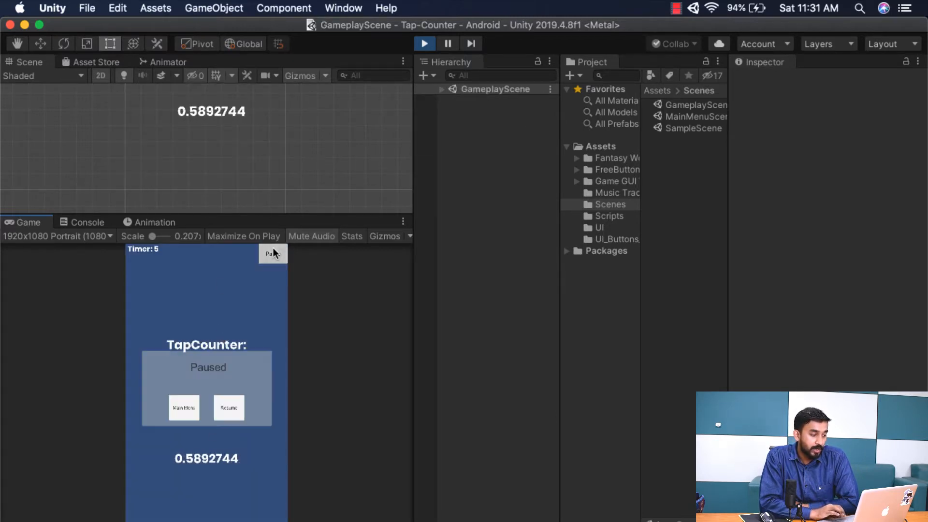
left_click(187, 411)
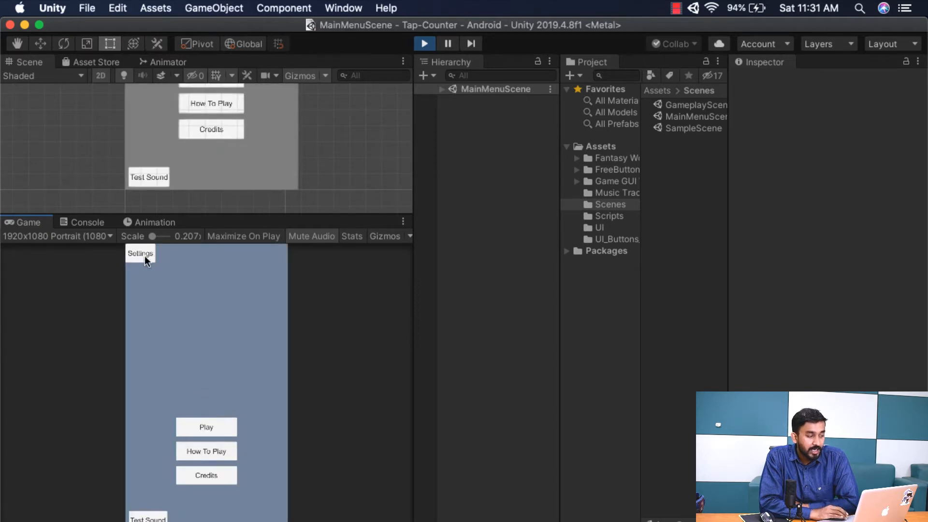
left_click(145, 256)
left_click(147, 259)
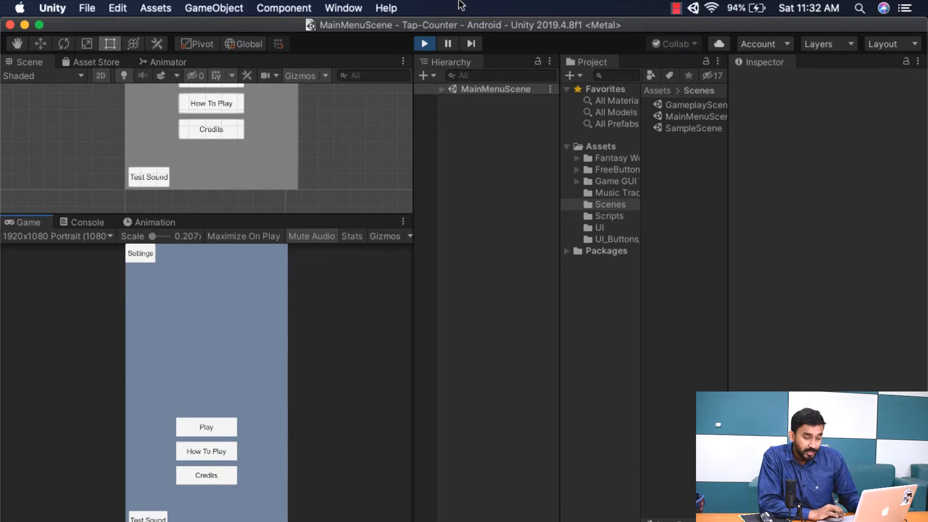
left_click(141, 252)
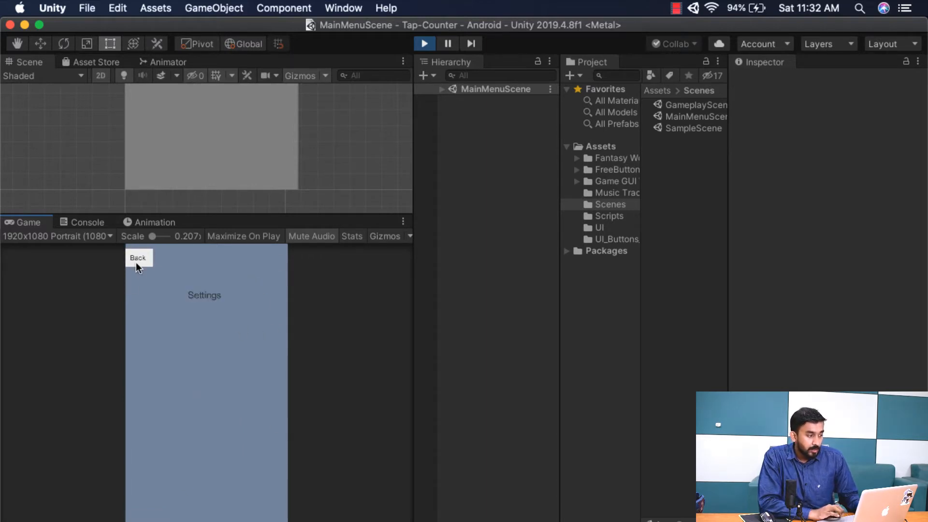
left_click(138, 260)
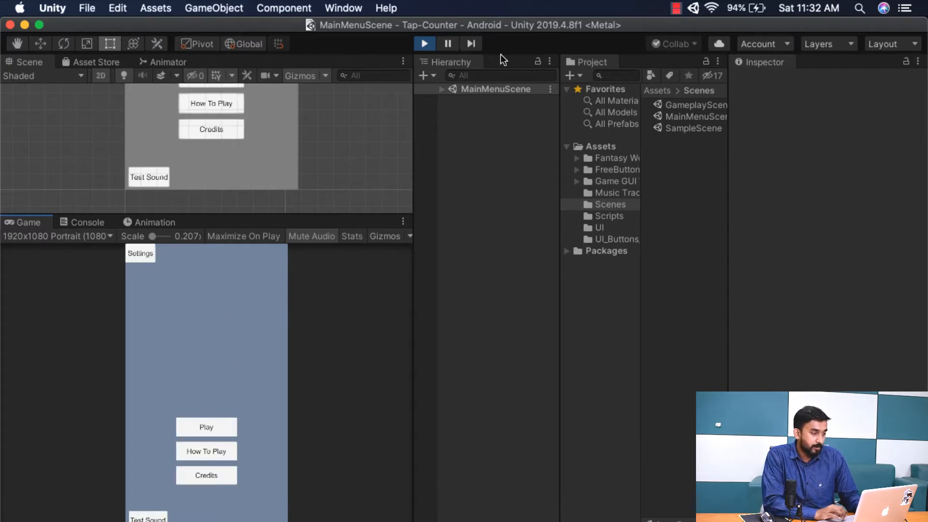
left_click(425, 45)
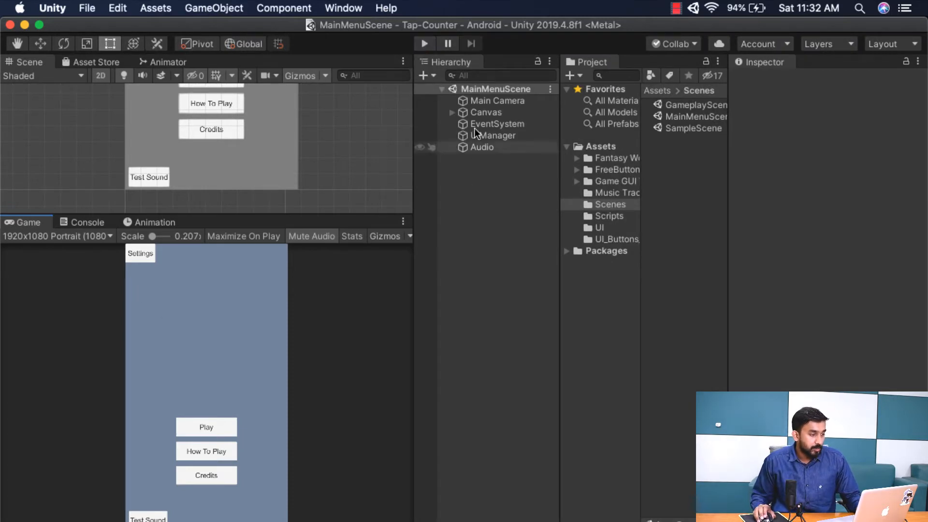
Step: Select PlayBtn under the Canvas's MainMenu, frame it in the scene, and collapse its Rect Transform component
left_click(453, 112)
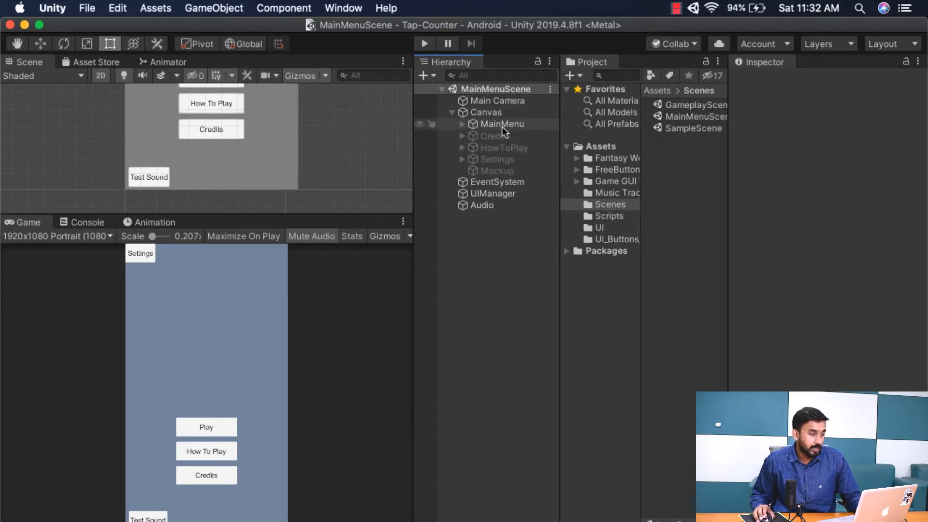
left_click(461, 124)
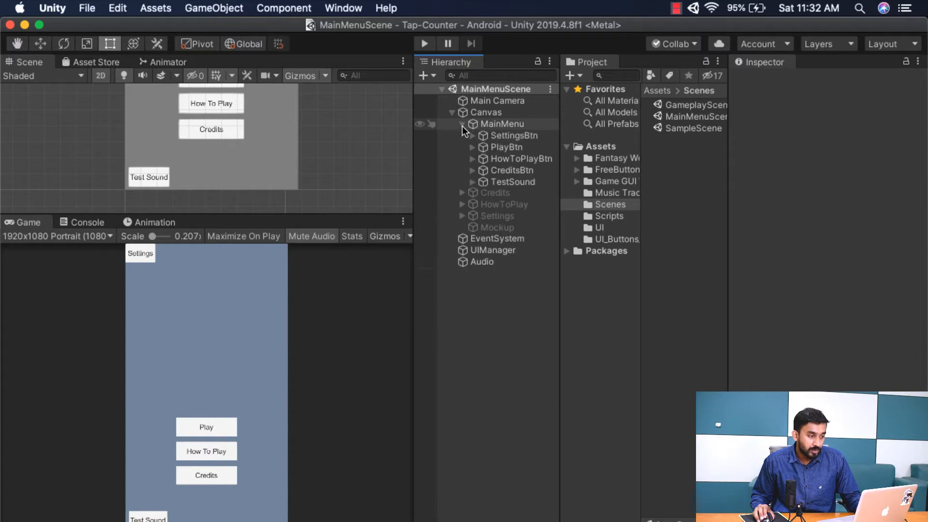
double_click(518, 147)
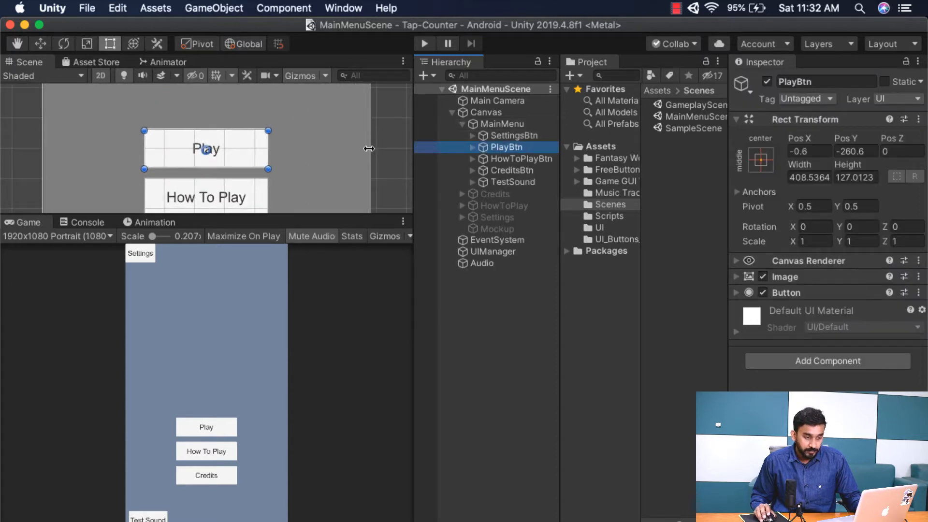
left_click(805, 120)
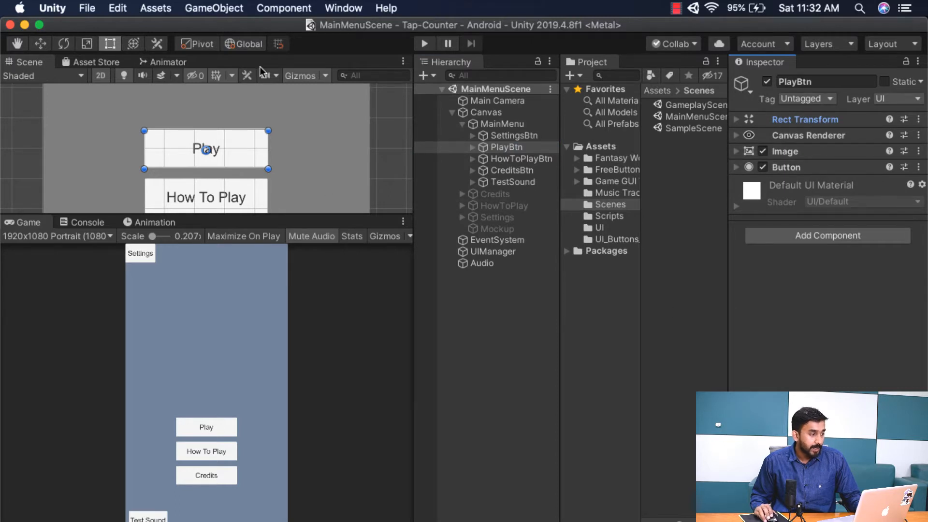
Step: Open the Animation window with PlayBtn as the selected object
left_click(341, 8)
left_click(165, 226)
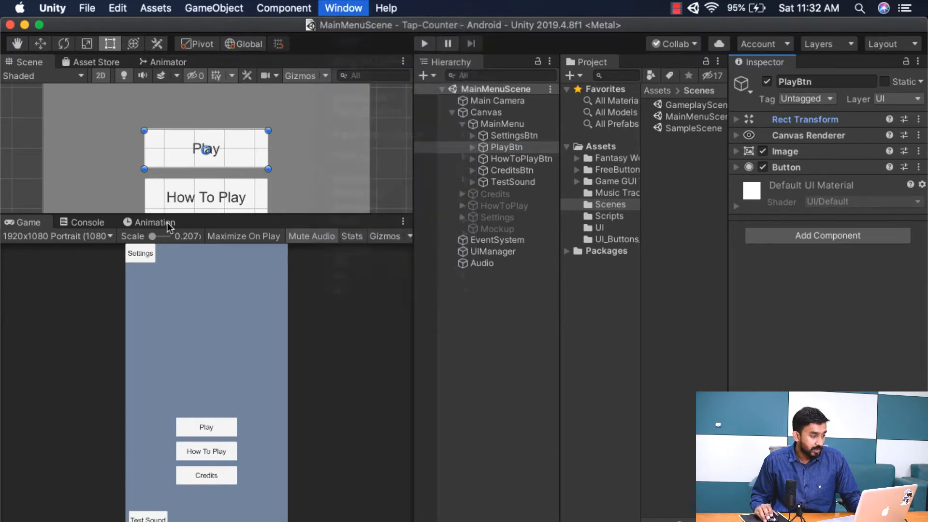
left_click(158, 223)
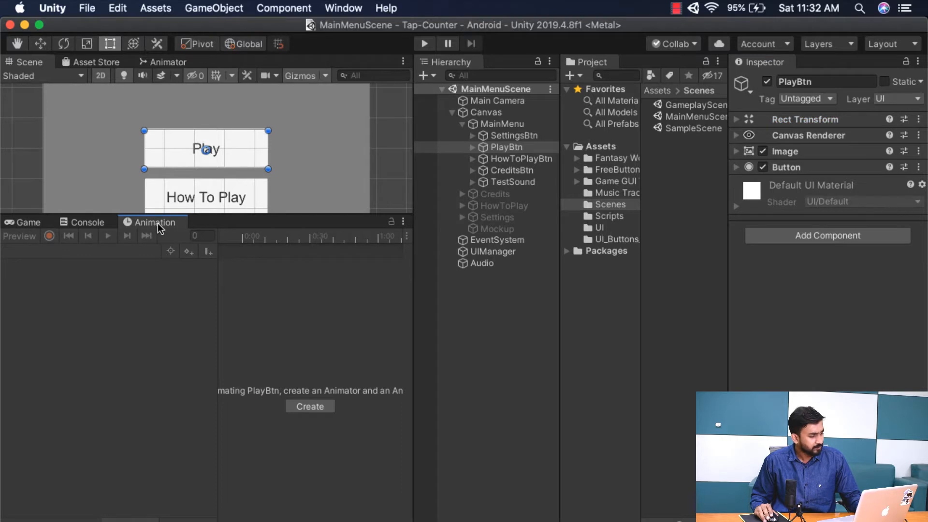
left_click(44, 225)
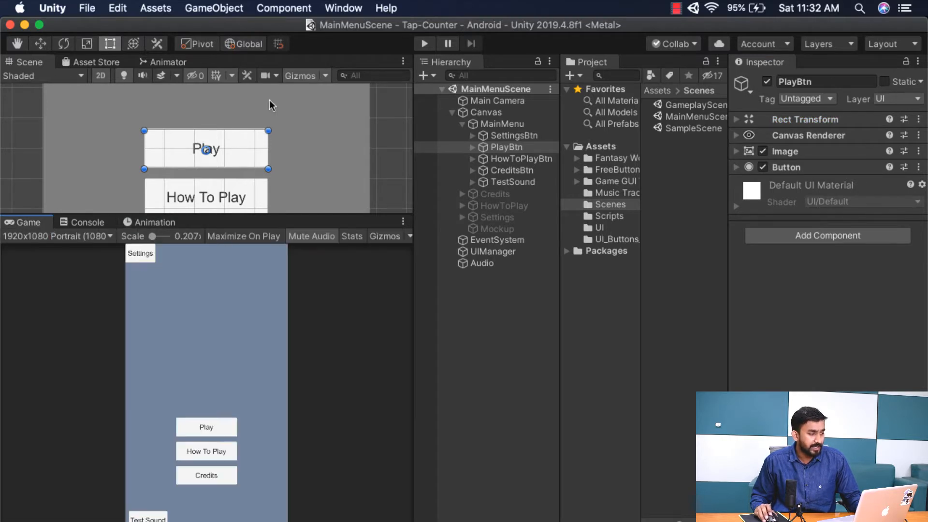
left_click(354, 7)
mouse_move(384, 219)
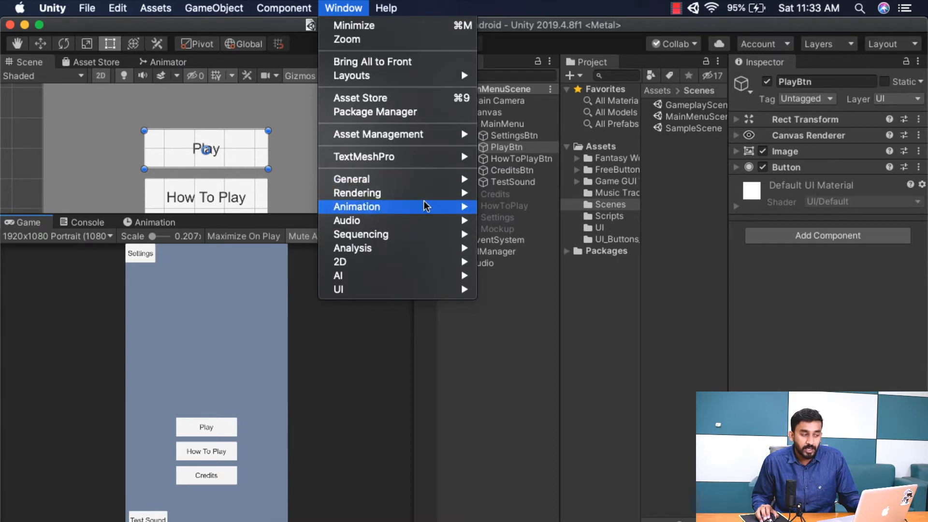
mouse_move(418, 207)
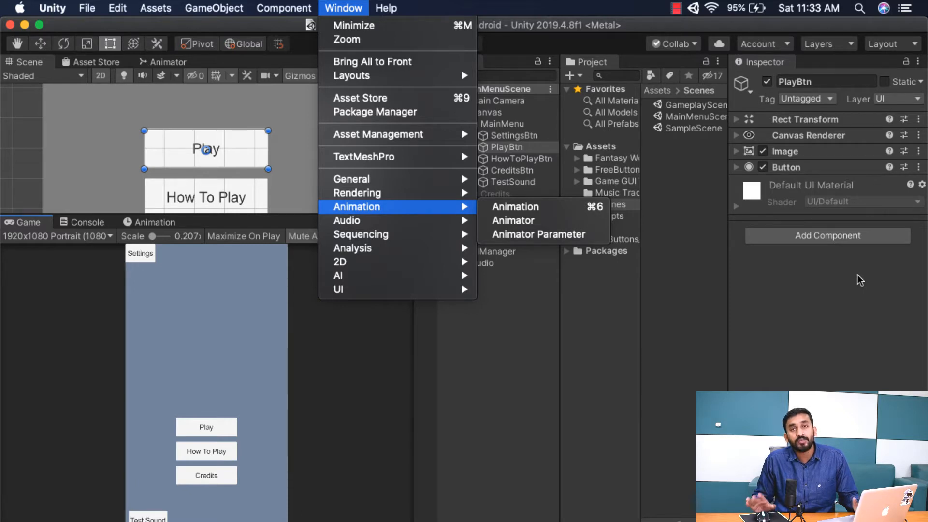
left_click(515, 207)
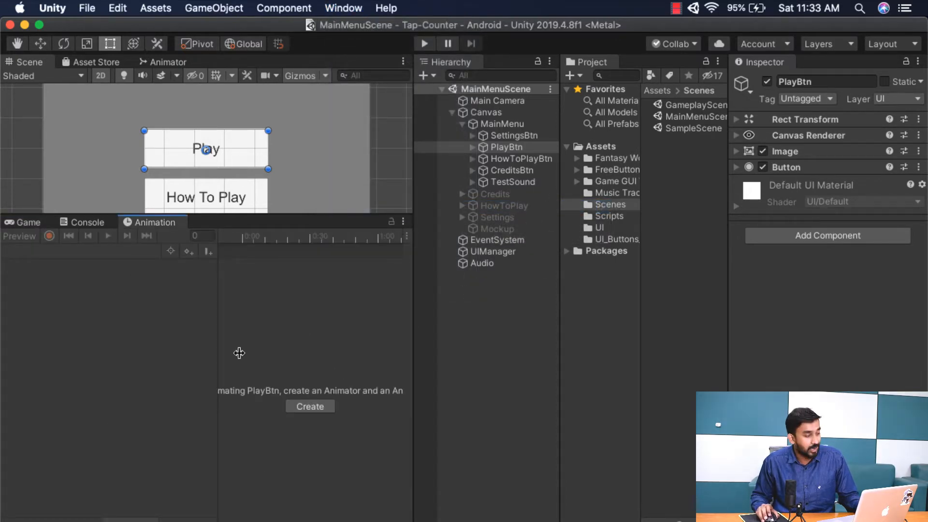
left_click_drag(164, 223, 764, 382)
left_click_drag(817, 425, 826, 430)
left_click_drag(845, 364, 846, 224)
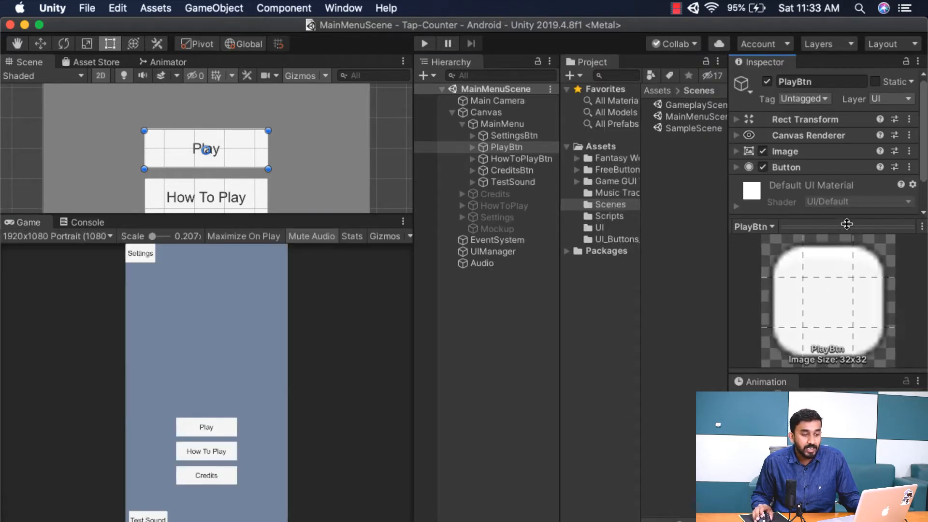
left_click_drag(763, 382, 692, 203)
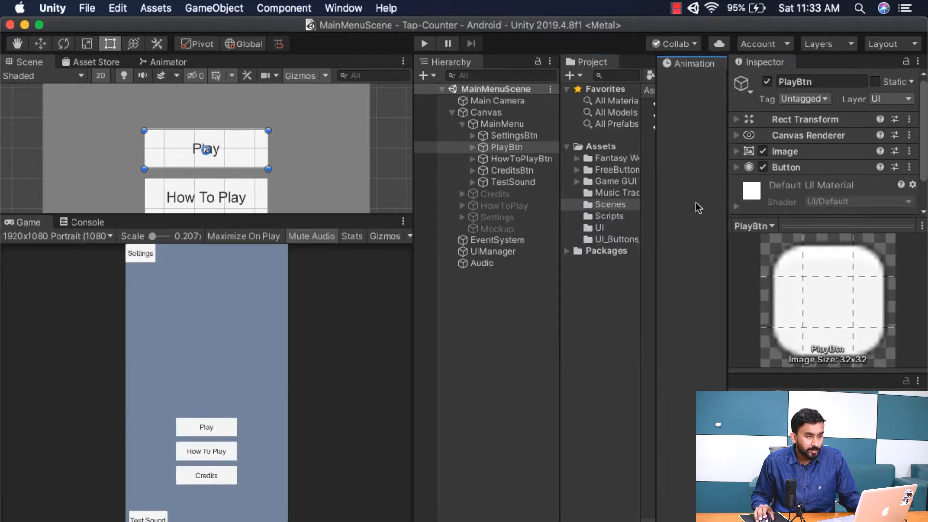
Step: Dock the Animation window beneath the Hierarchy and enlarge it in height and width
left_click_drag(691, 64, 478, 478)
left_click_drag(476, 378, 468, 217)
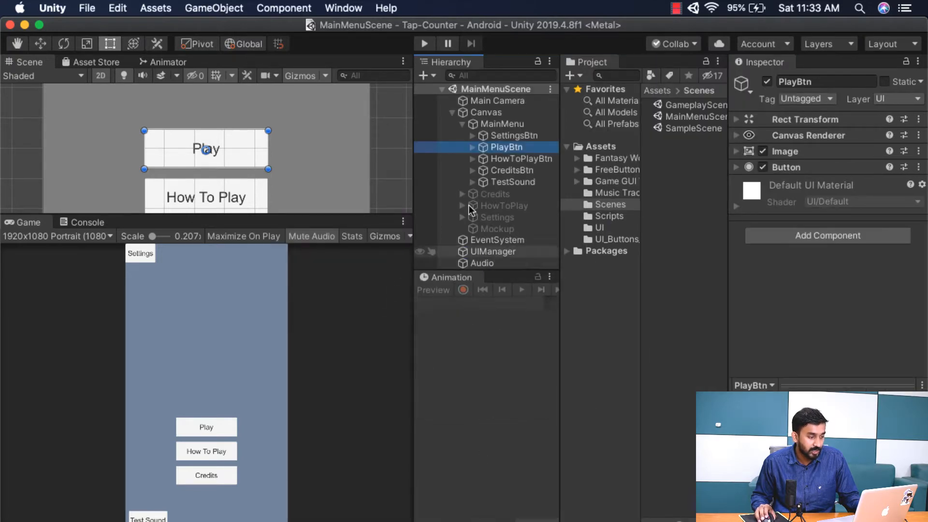
left_click_drag(411, 286, 251, 309)
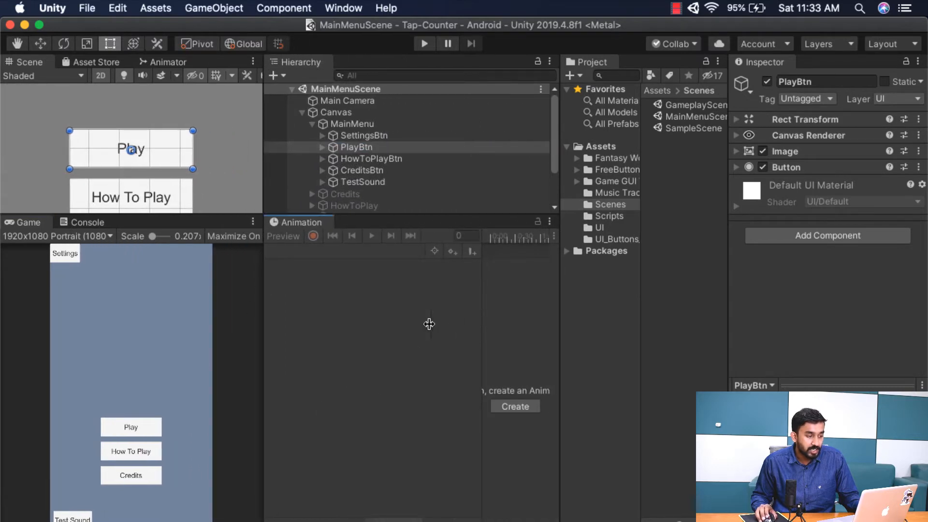
Step: Start a new animation clip for PlayBtn and create a folder named Animation inside Assets
left_click(371, 146)
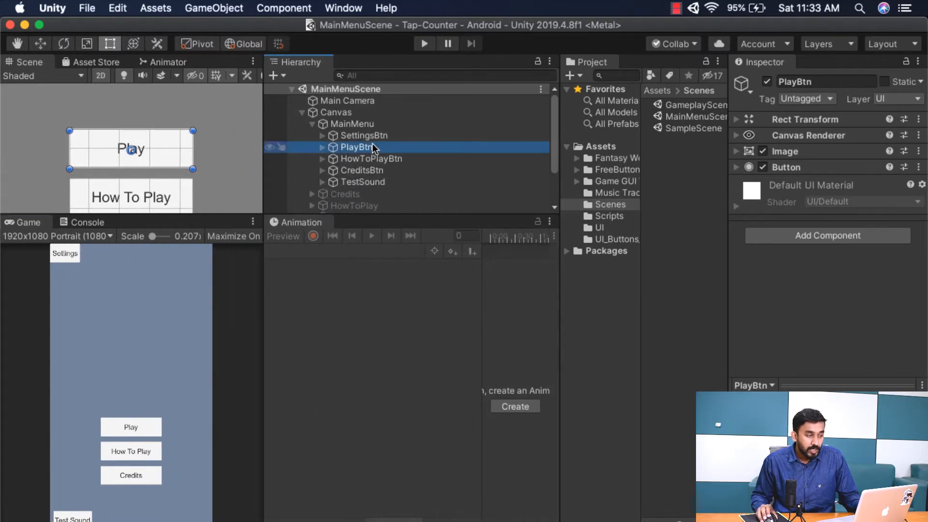
left_click(531, 409)
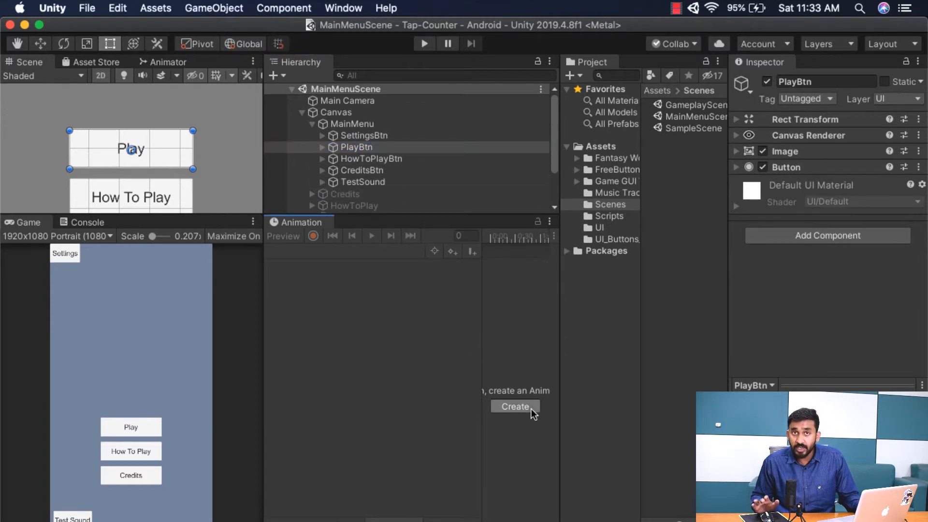
left_click(466, 173)
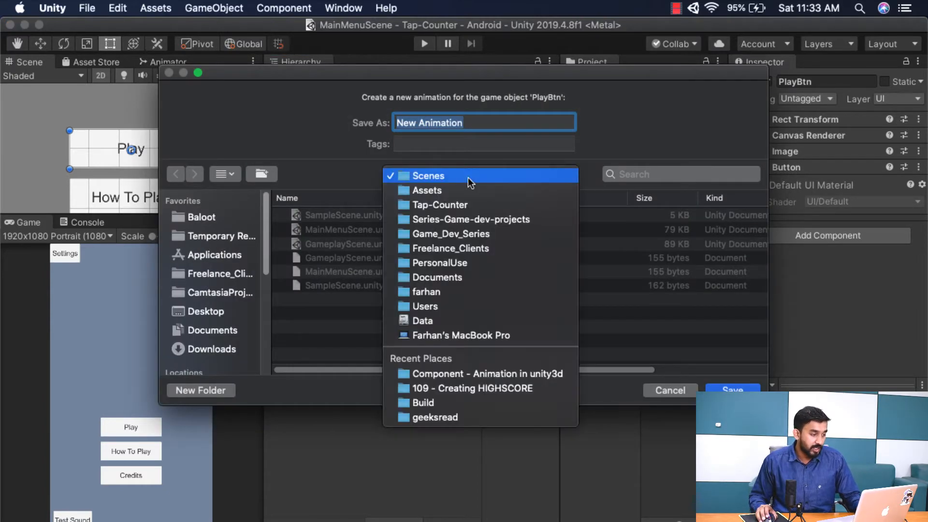
left_click(469, 181)
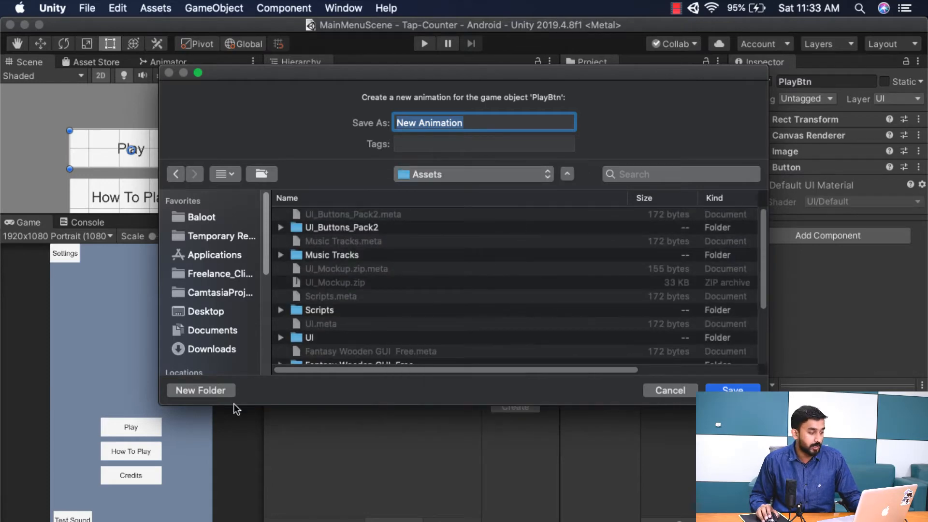
left_click(221, 394)
type("Animation")
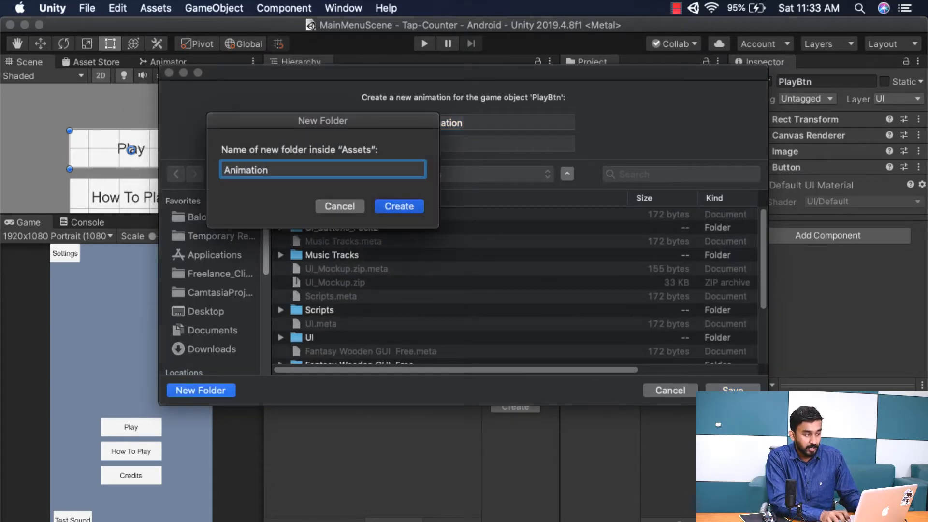
key("Return")
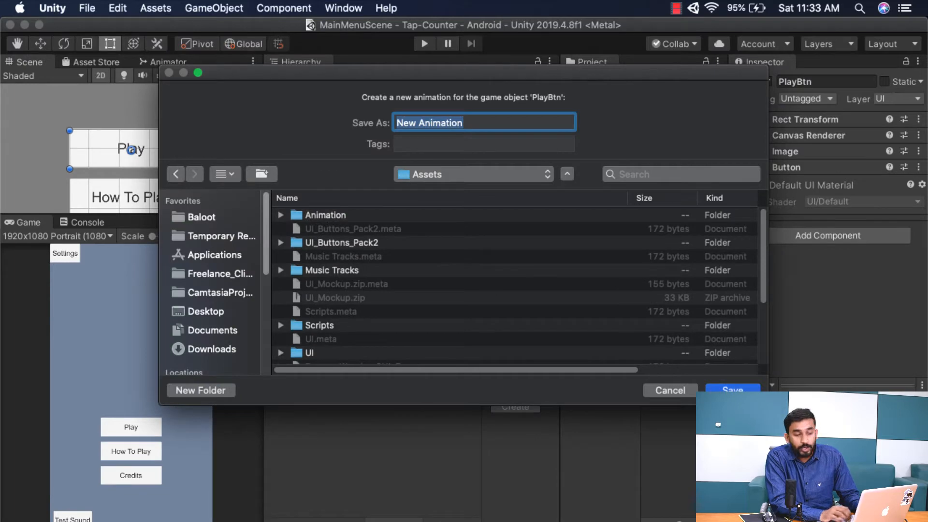
Step: Save the new clip as PlayButtonAnim in the Animation folder
type("PlayButtonAnim")
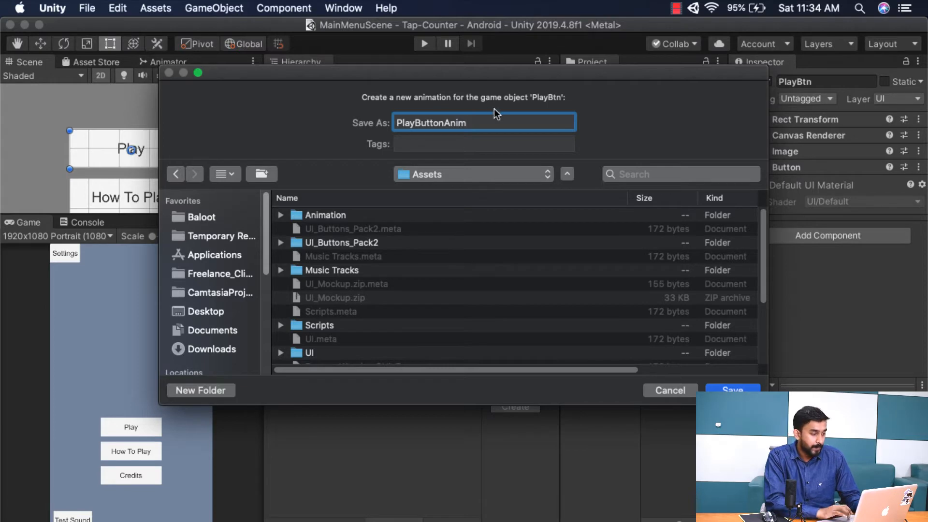
double_click(320, 215)
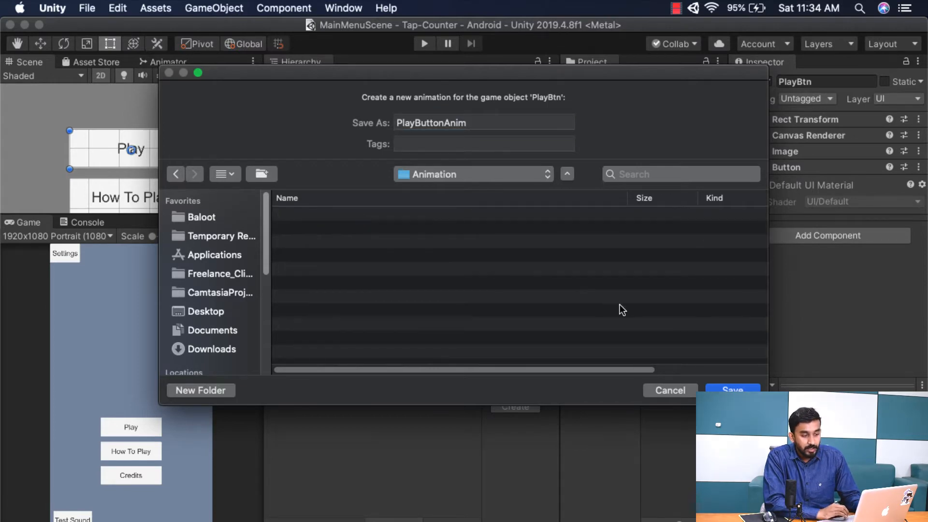
left_click(720, 389)
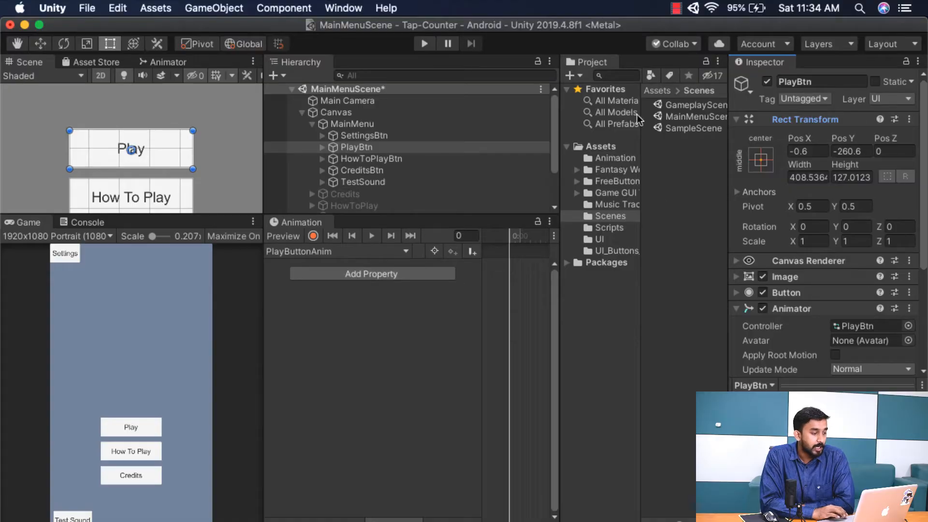
Step: Turn on keyframe recording for the PlayButtonAnim clip and dismiss the notification
left_click(313, 236)
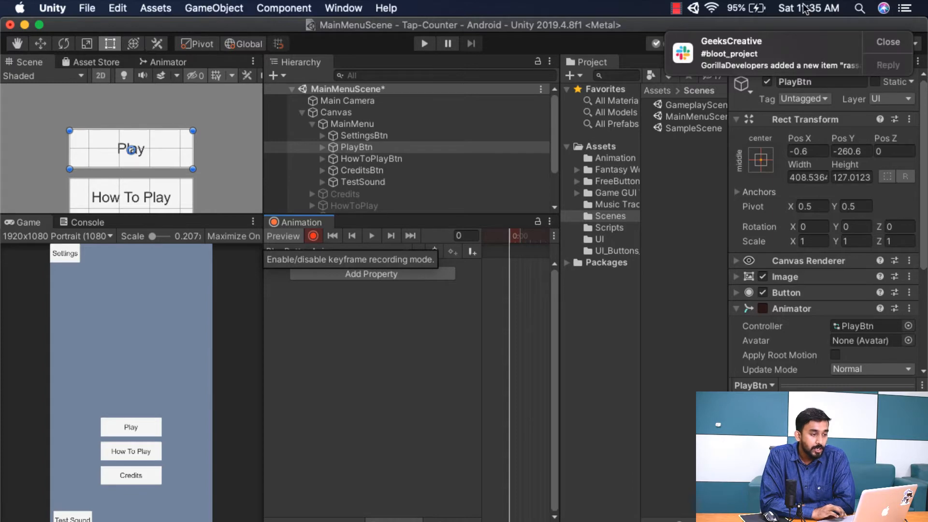
left_click(889, 42)
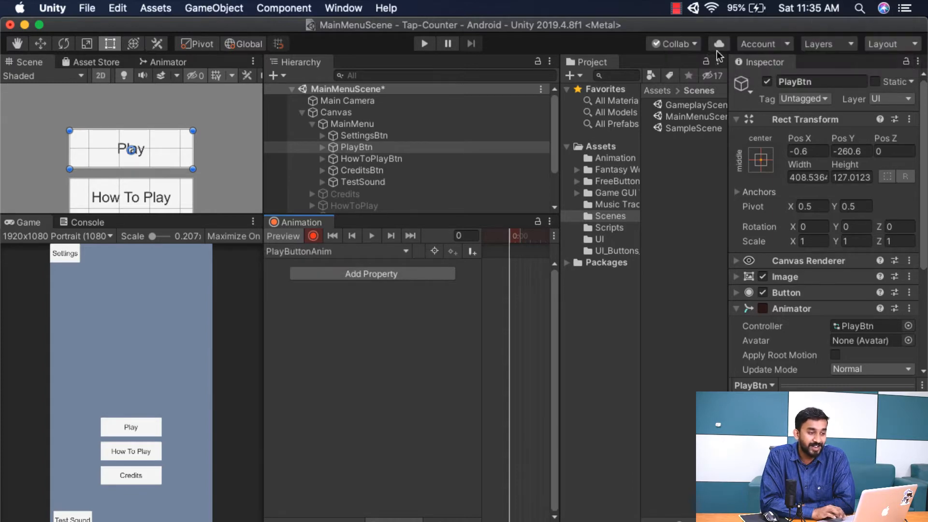
Step: Examine the Rect Transform properties available to animate on PlayBtn, without adding any
left_click(378, 277)
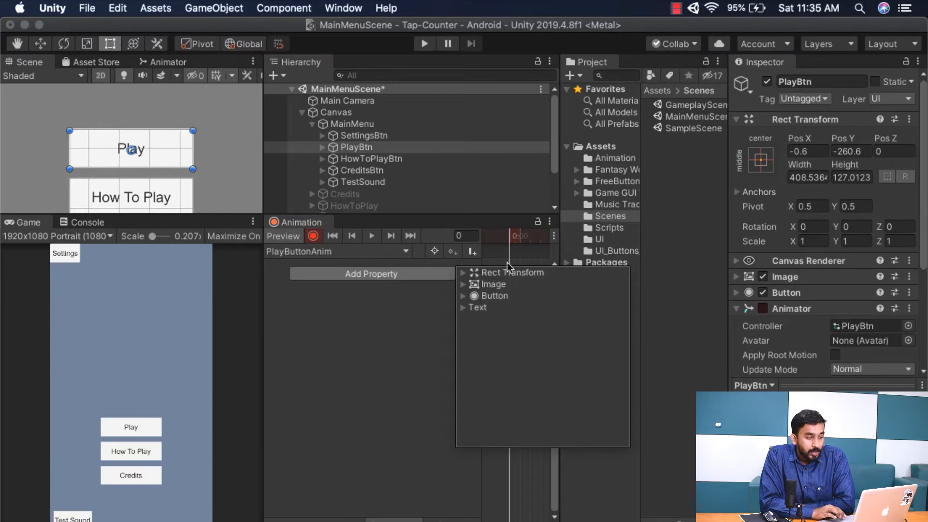
left_click(463, 272)
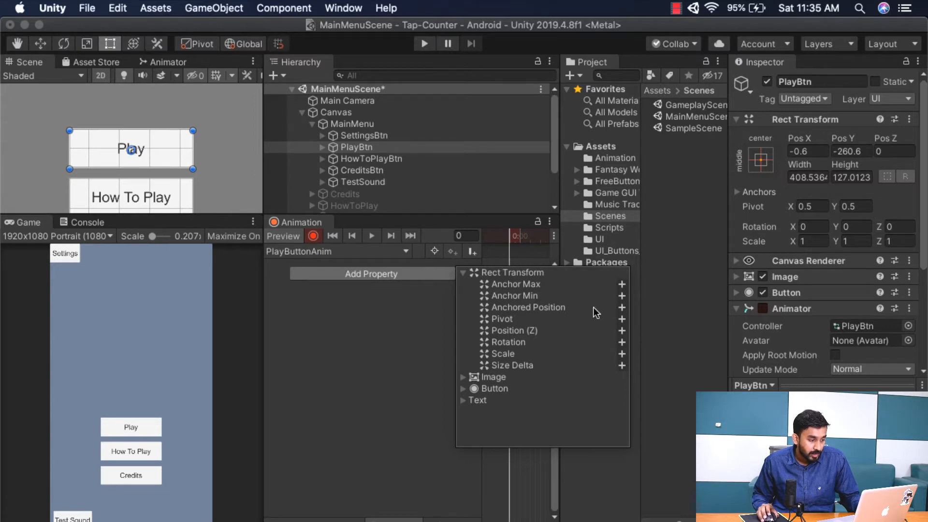
left_click(364, 351)
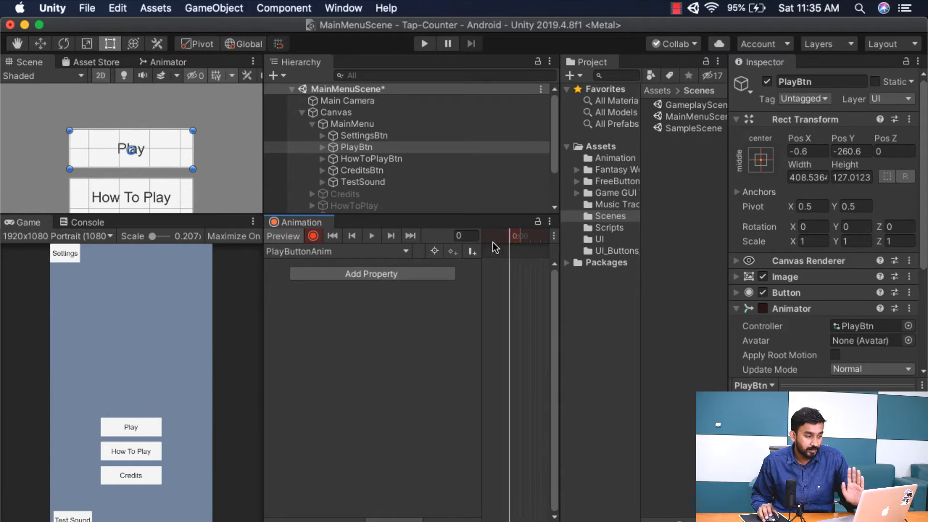
left_click(855, 151)
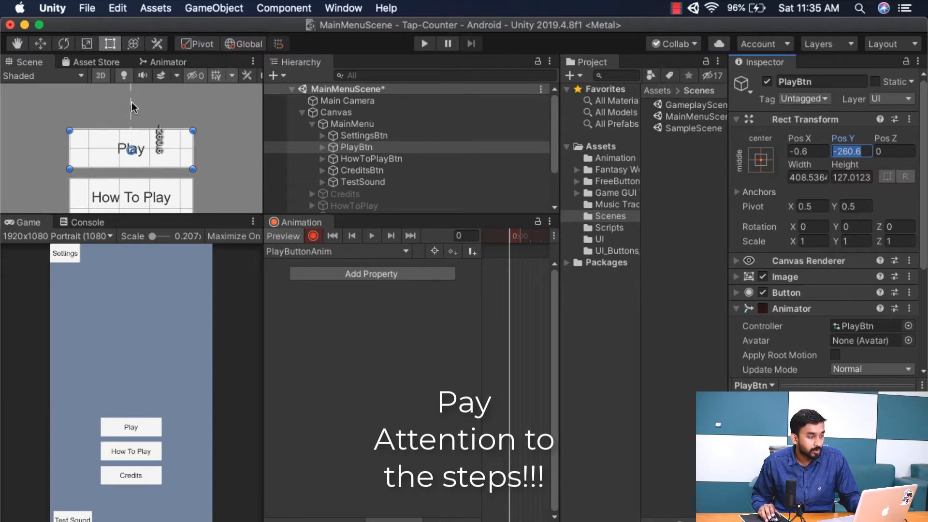
left_click_drag(161, 157, 161, 155)
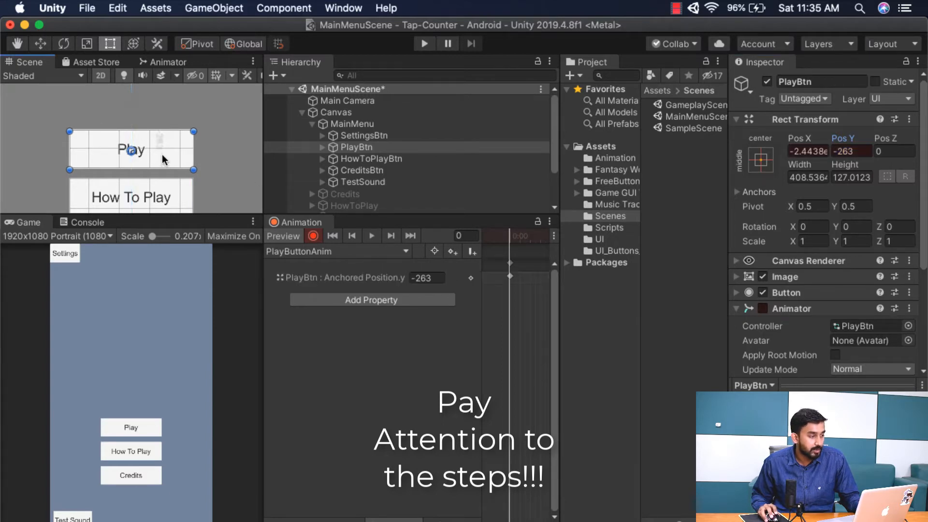
key("super+z")
Step: Record a vertical position keyframe for PlayBtn at frame 0 with Pos Y set to -260.6
key("w")
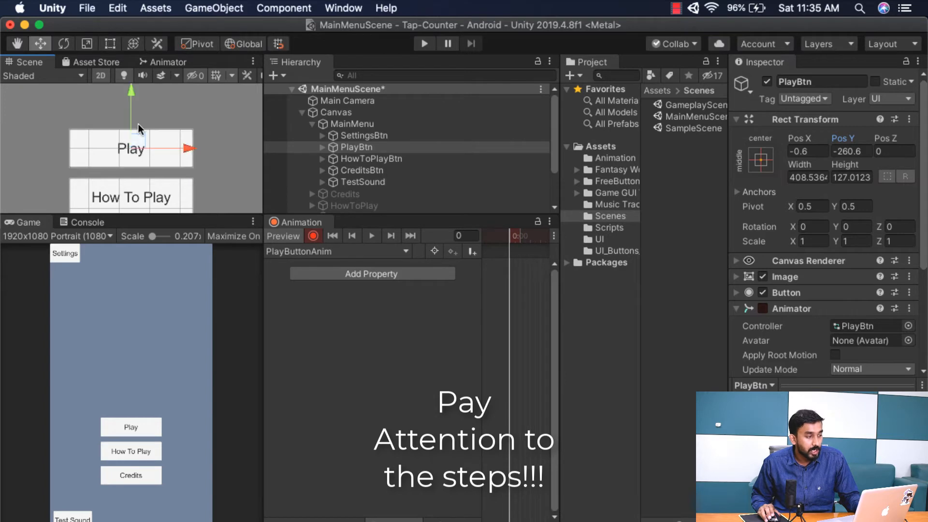
left_click_drag(133, 91, 133, 94)
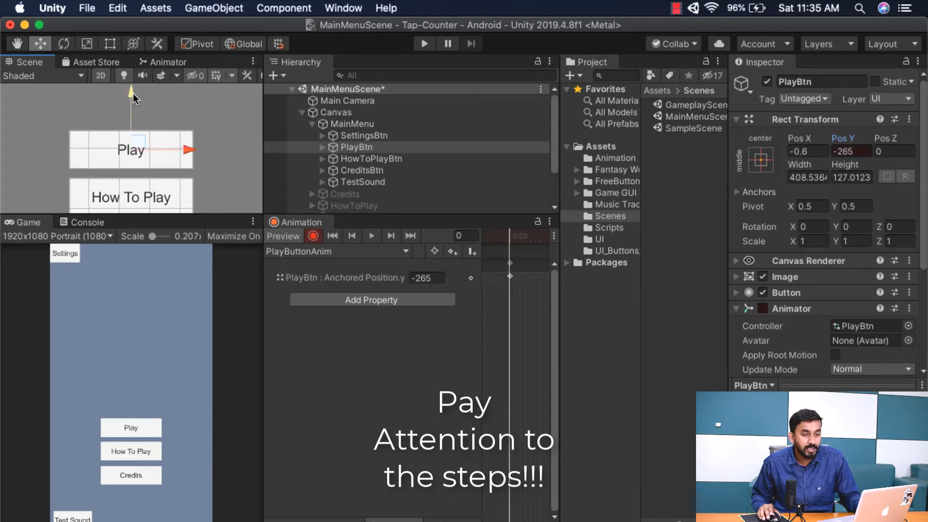
left_click(852, 151)
type("-260.6")
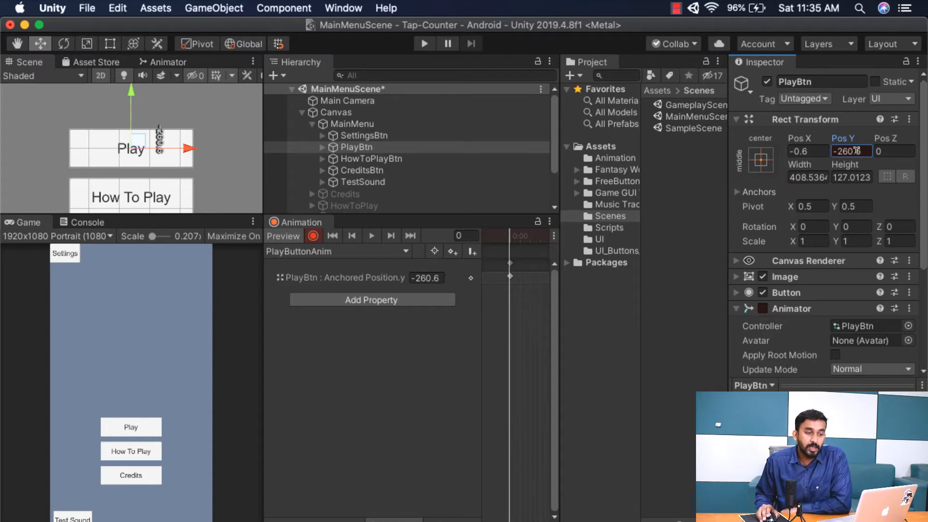
left_click(859, 149)
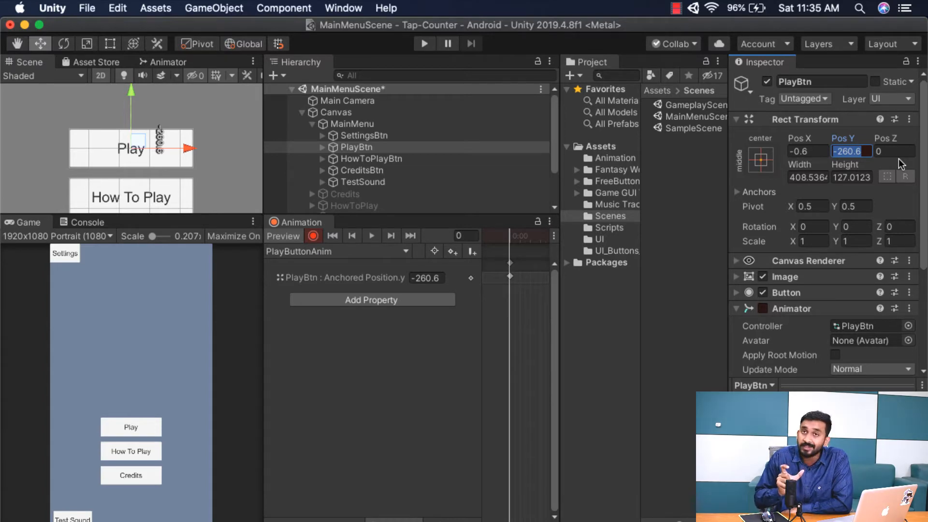
left_click(855, 151)
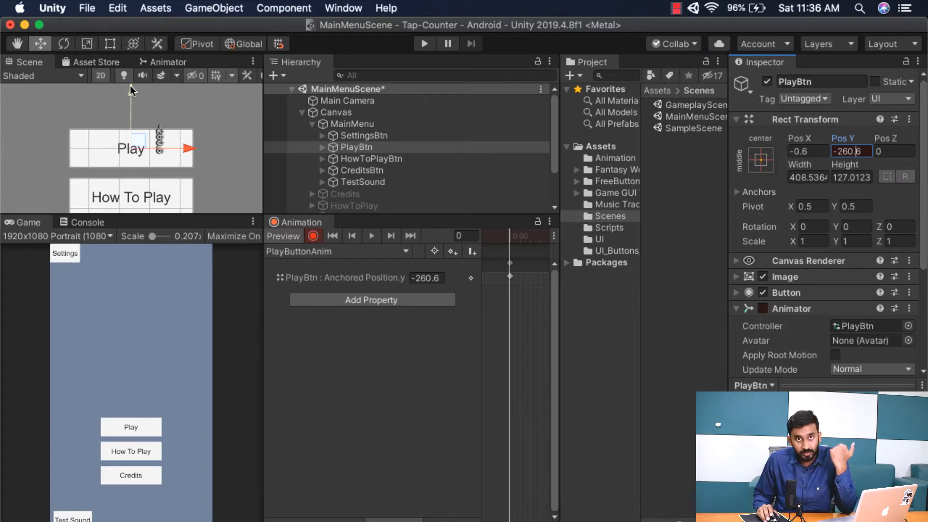
left_click_drag(517, 234, 503, 236)
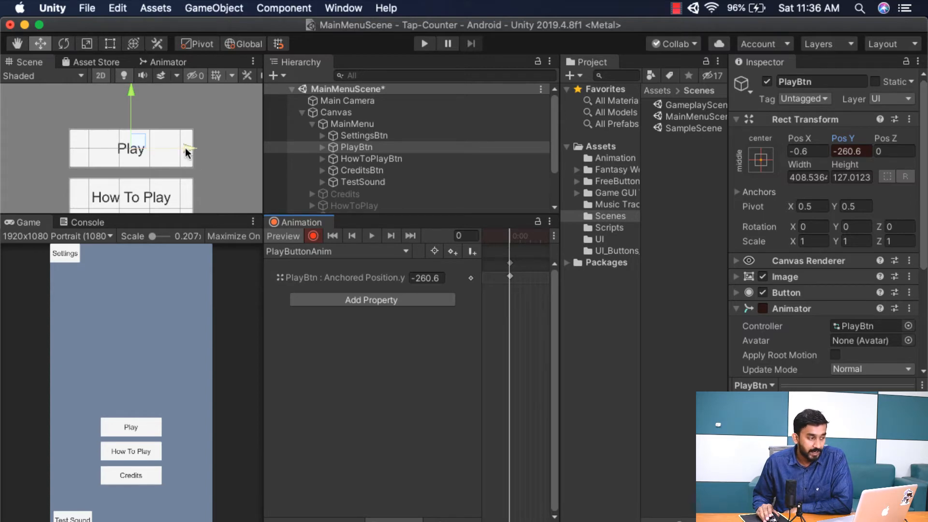
left_click(849, 151)
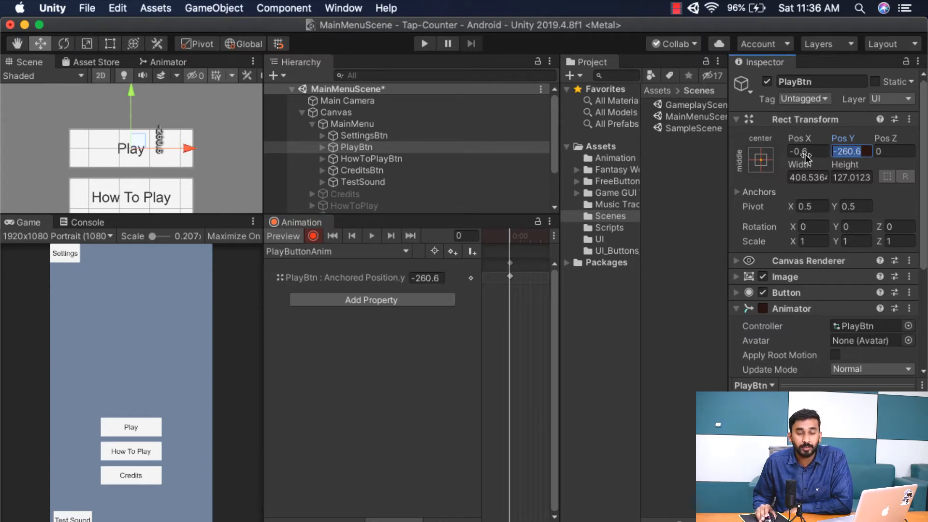
Step: Dock the Animation window beside the Game view, widen it, and zoom its timeline out to show about one second
left_click_drag(304, 222, 91, 222)
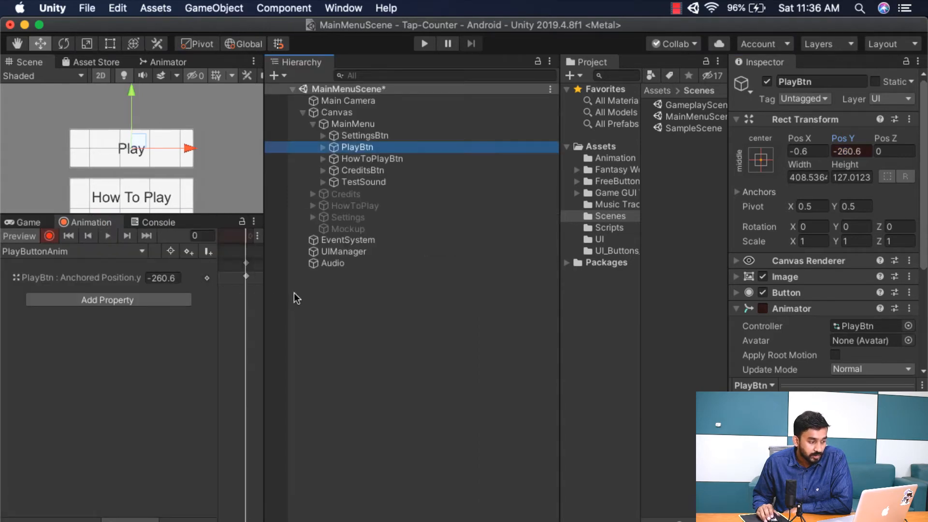
left_click_drag(265, 299, 413, 300)
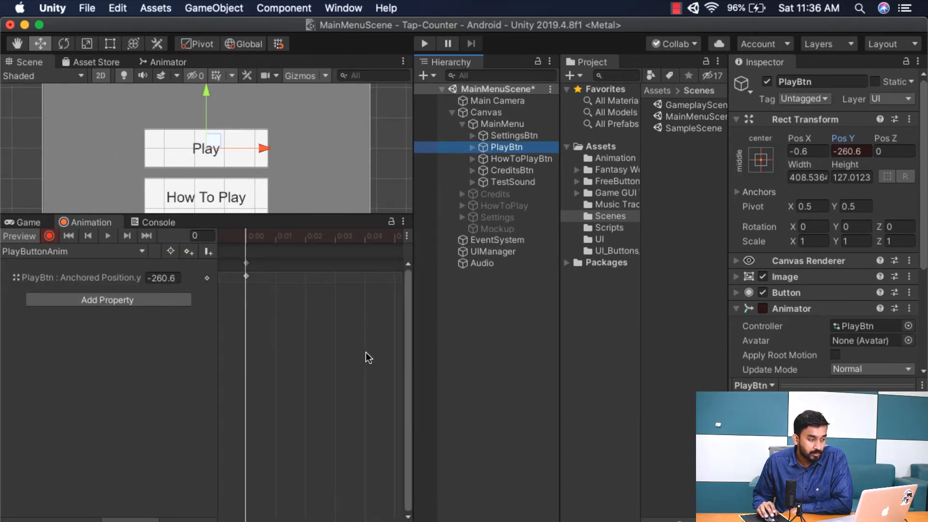
scroll(309, 370, "down", 5)
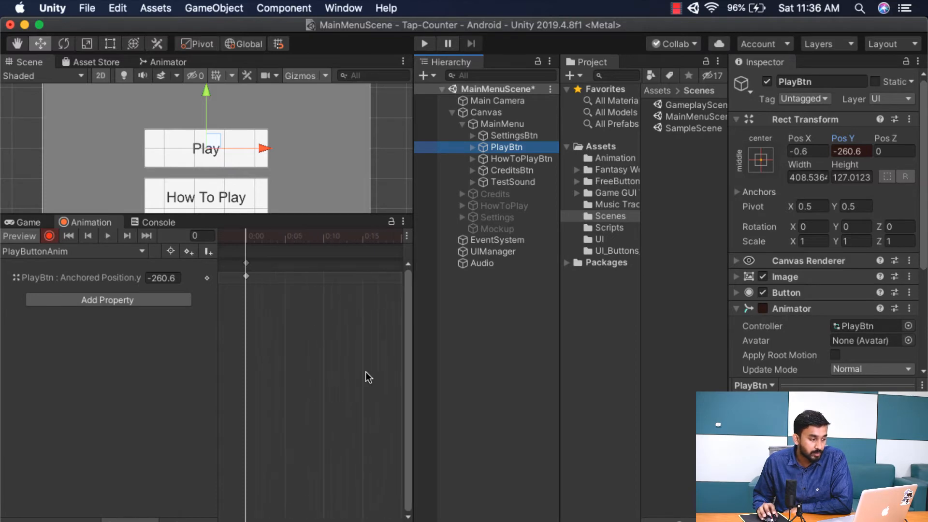
scroll(364, 364, "down", 3)
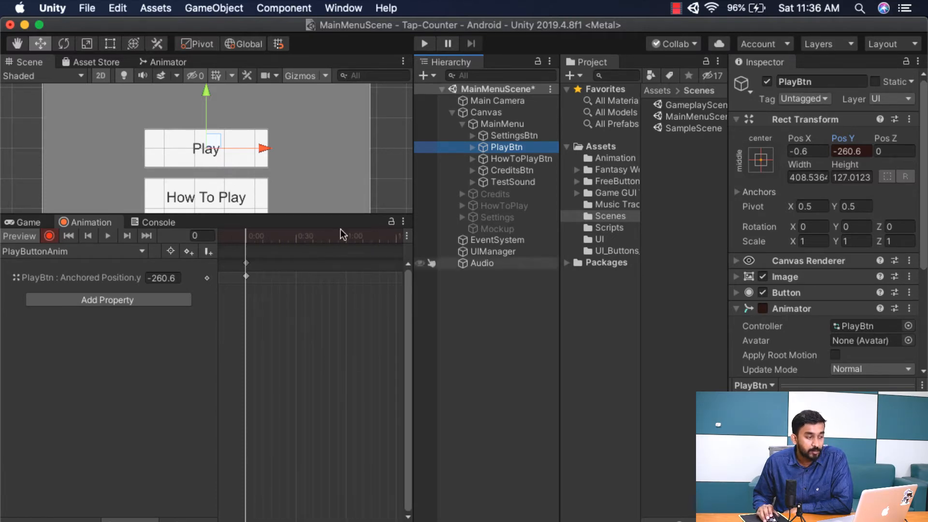
Step: Set the current frame of the PlayButtonAnim timeline to 30
mouse_move(308, 239)
left_mouse_down()
mouse_move(244, 235)
mouse_move(321, 239)
mouse_move(239, 245)
mouse_move(292, 242)
left_mouse_up()
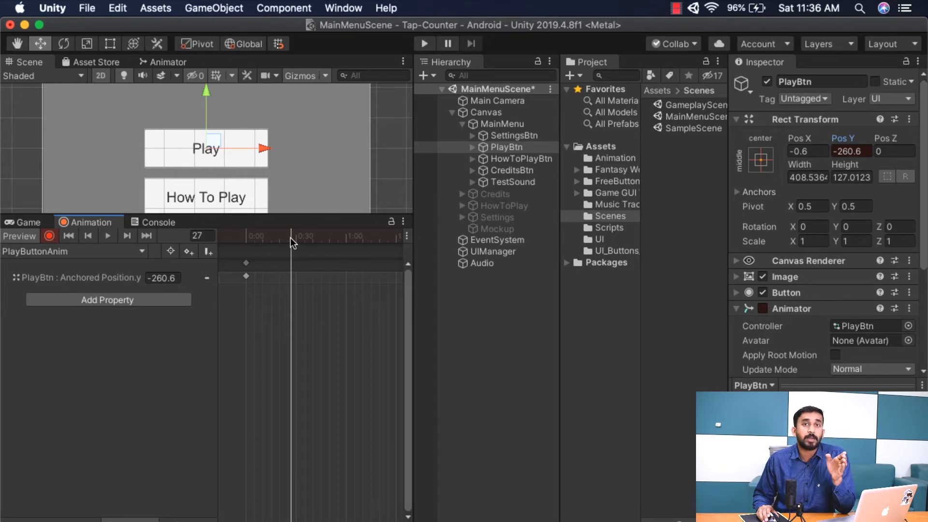
left_click_drag(291, 238, 245, 245)
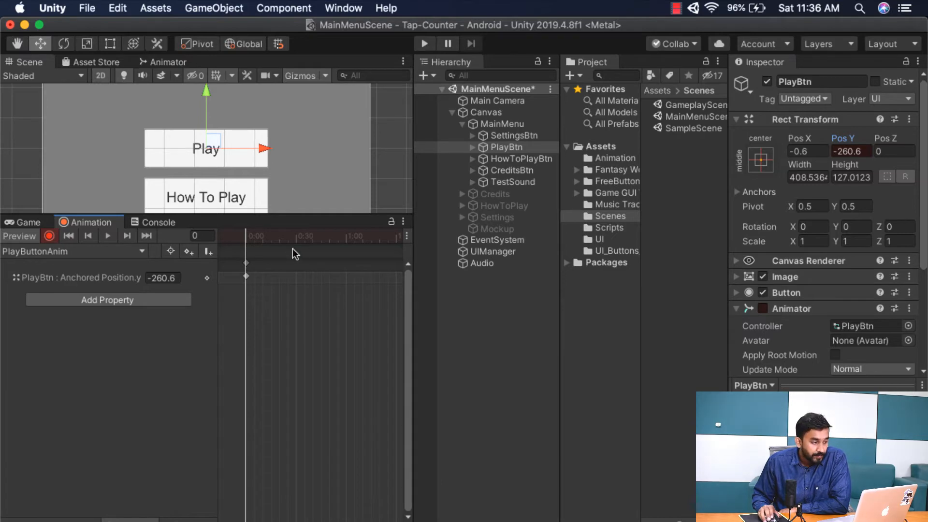
left_click_drag(296, 242, 295, 242)
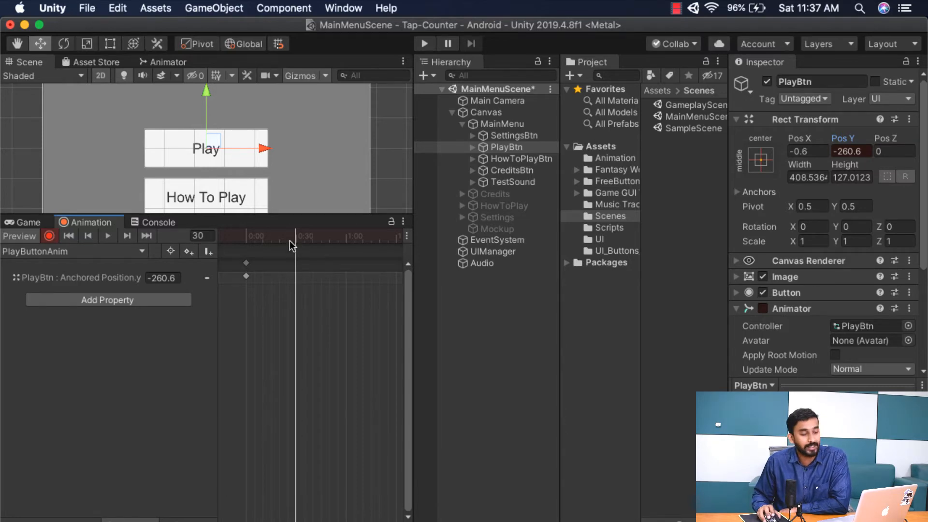
left_click_drag(289, 235, 299, 235)
double_click(203, 236)
type("30")
key("Return")
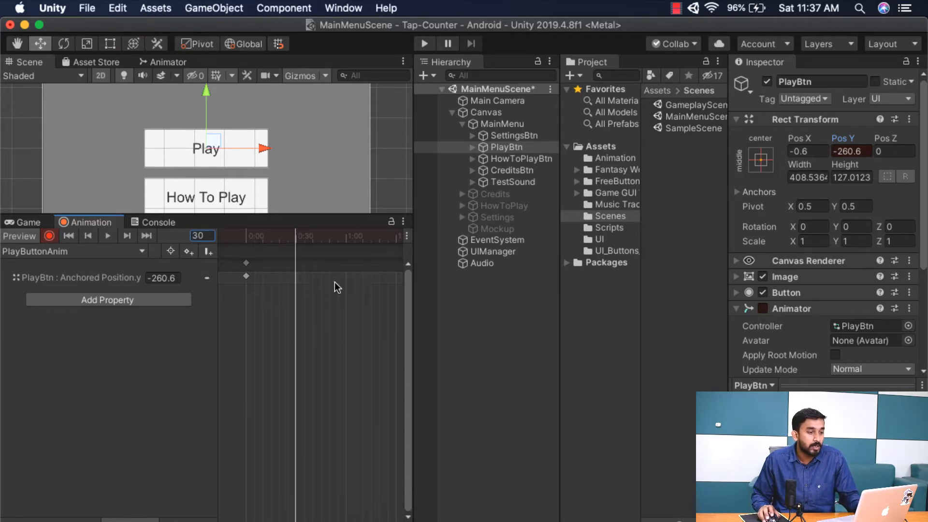
Step: Widen the Inspector and key PlayBtn's width at frame 30 as 408.5364*1.1, giving 449.39
left_click(815, 175)
left_click(817, 175)
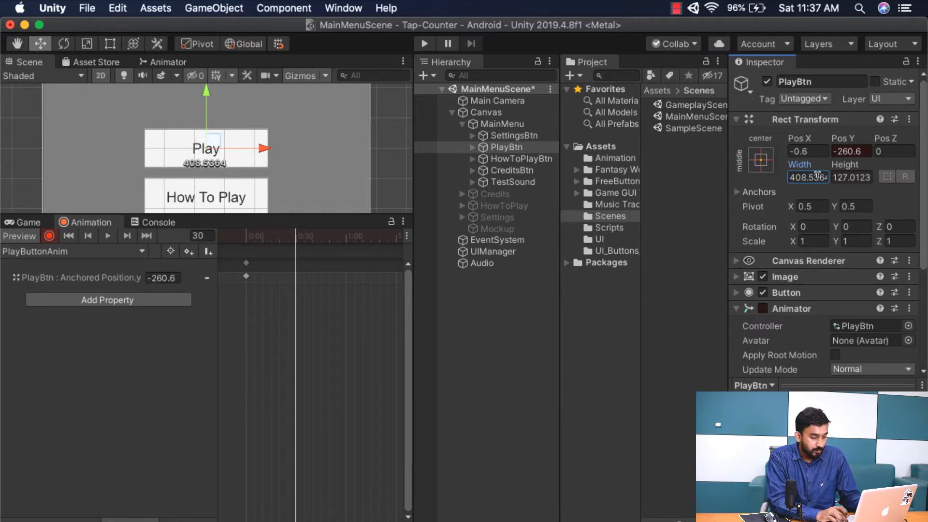
type("0.1")
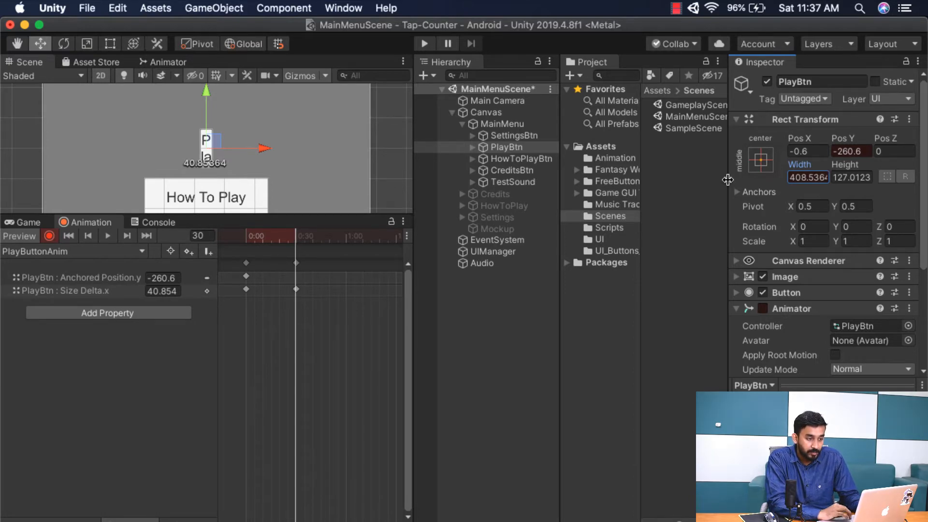
left_click_drag(730, 182, 632, 181)
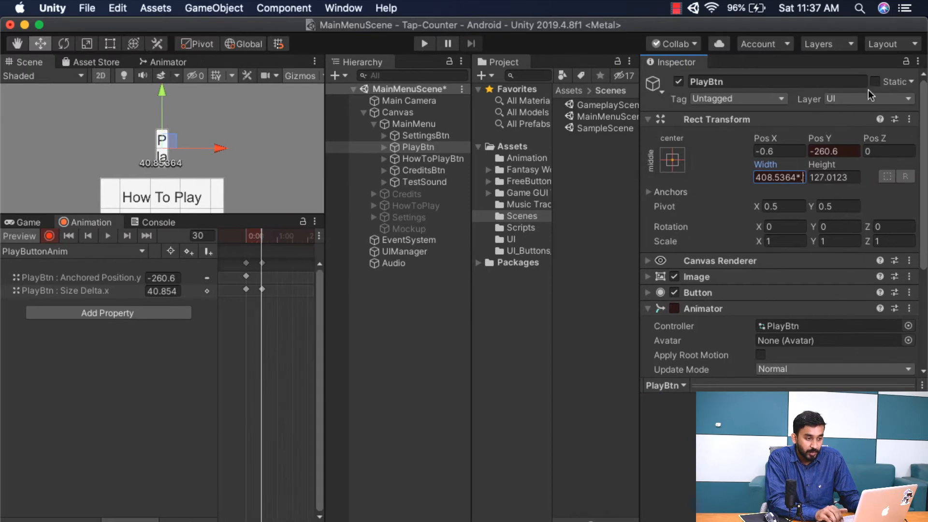
type("1")
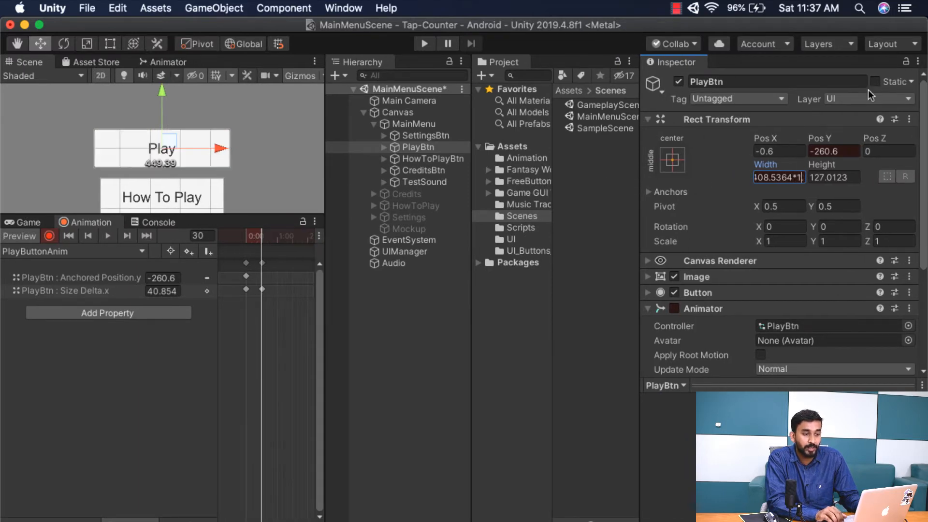
key("Return")
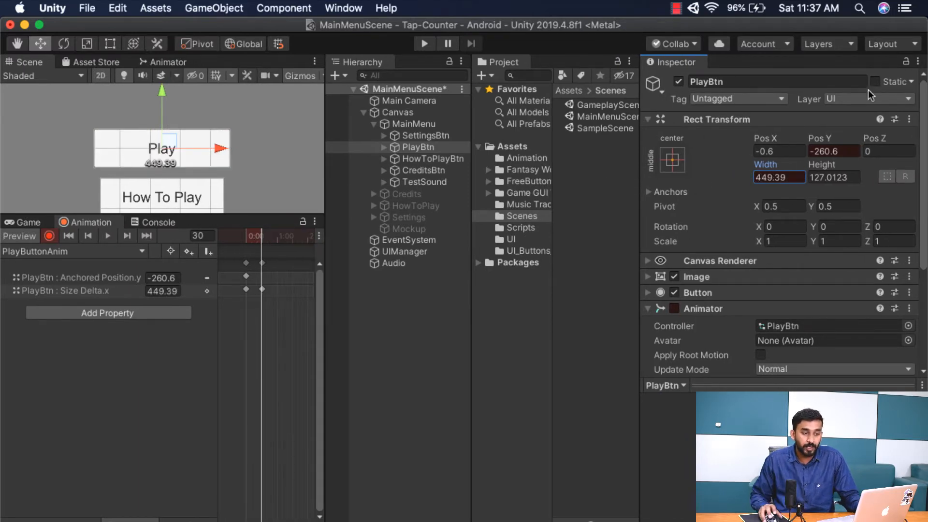
Step: Key PlayBtn's height at frame 30 as 127.0123*1.1, giving 139.7135
key("Tab")
key("Right")
type("*1.1")
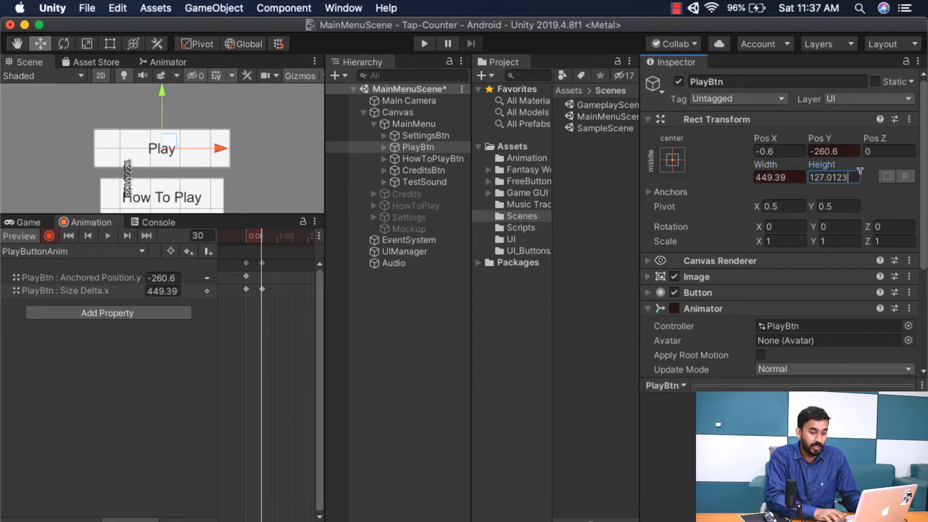
key("BackSpace")
key("BackSpace")
key("BackSpace")
key("BackSpace")
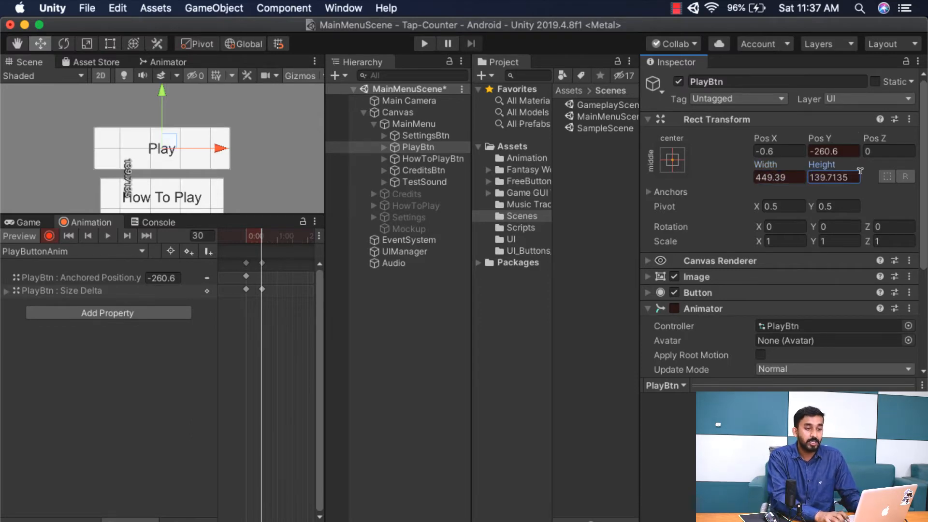
type("*")
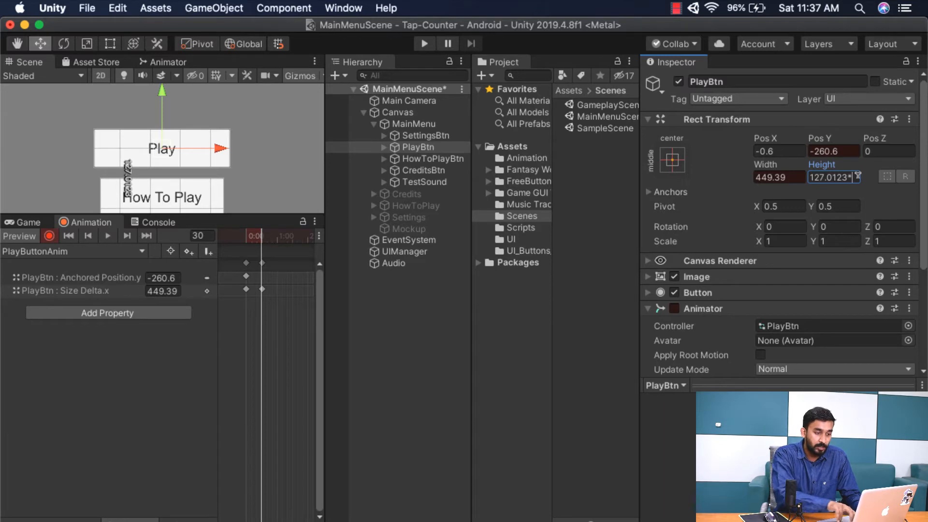
type("1.1")
key("Return")
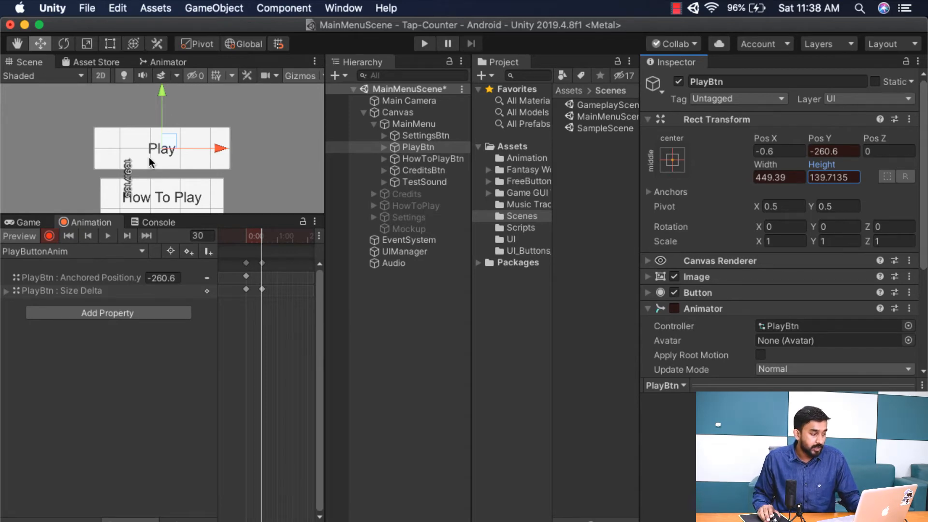
Step: Try enlarging HowToPlayBtn from its upper-right corner with the Rect tool, and undo the resizing
key("t")
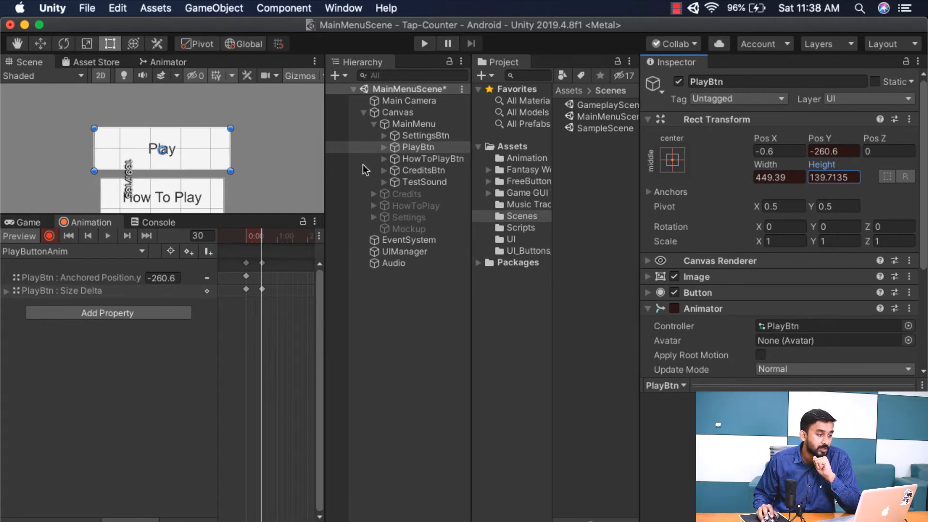
left_click(448, 161)
middle_click_drag(272, 176, 251, 160)
mouse_move(241, 152)
left_mouse_down()
mouse_move(259, 147)
mouse_move(249, 149)
left_mouse_up()
key("super+z")
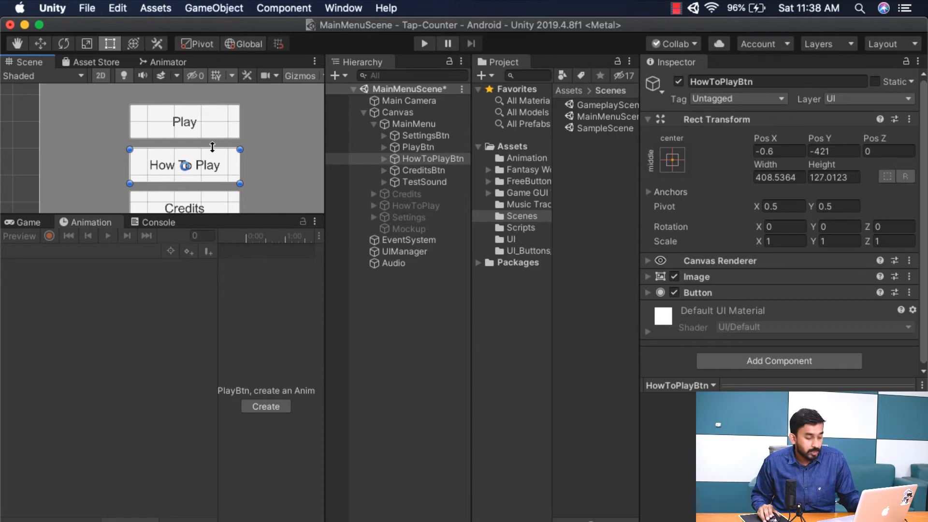
left_click_drag(241, 146, 277, 138)
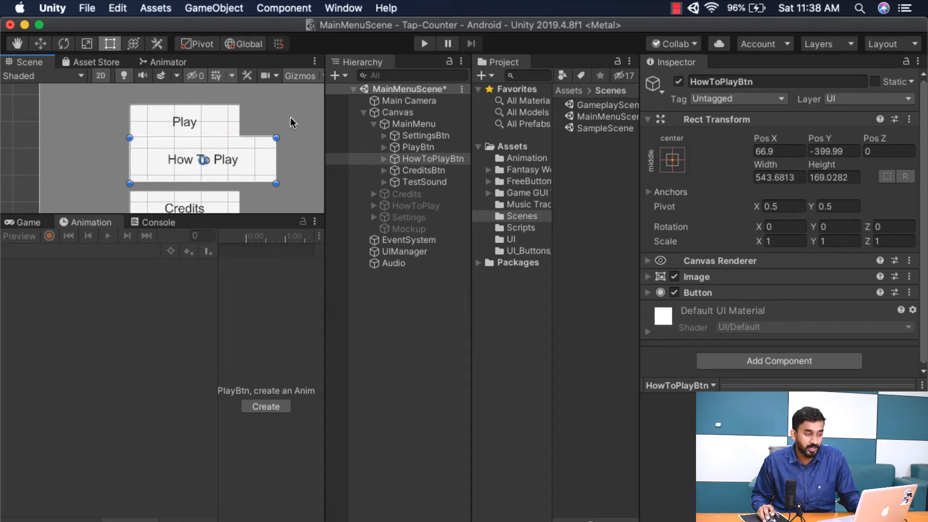
key("super+z")
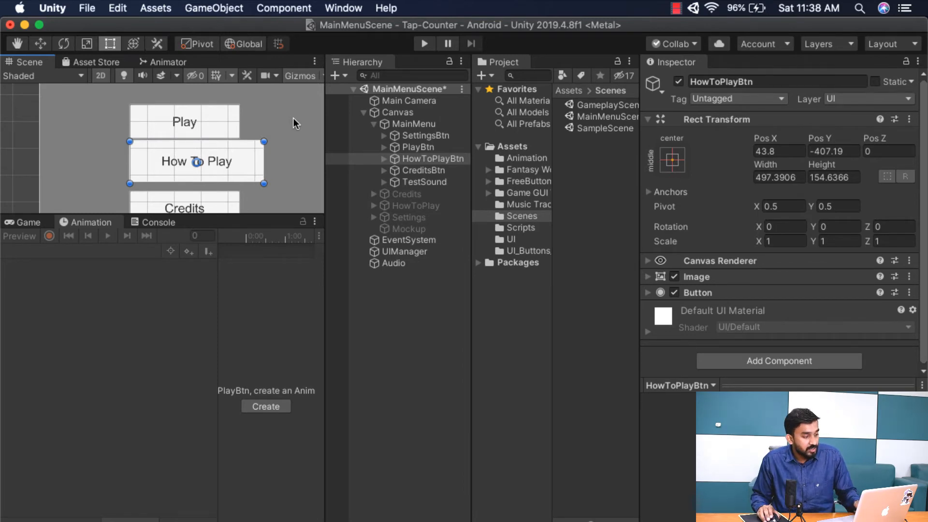
key("super+z")
left_click(776, 177)
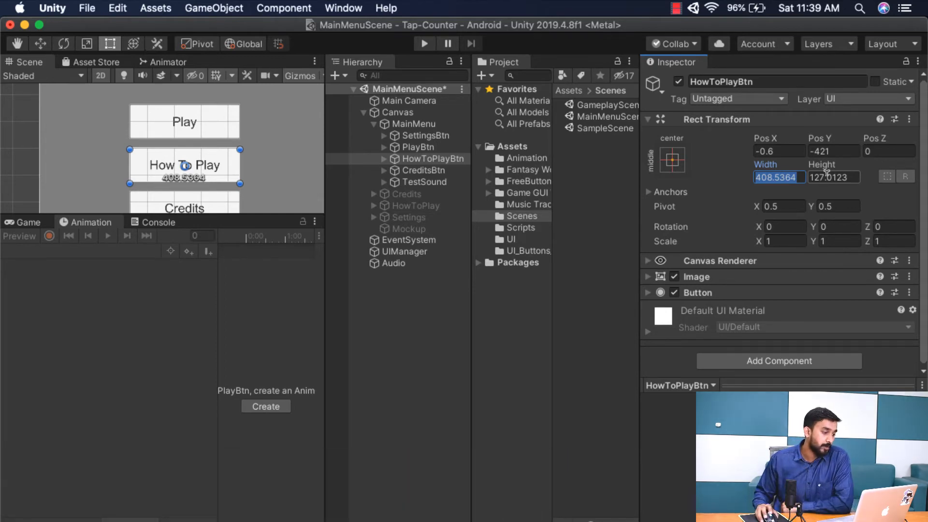
Step: Reselect PlayBtn and move the PlayButtonAnim playhead to frame 60
left_click(427, 147)
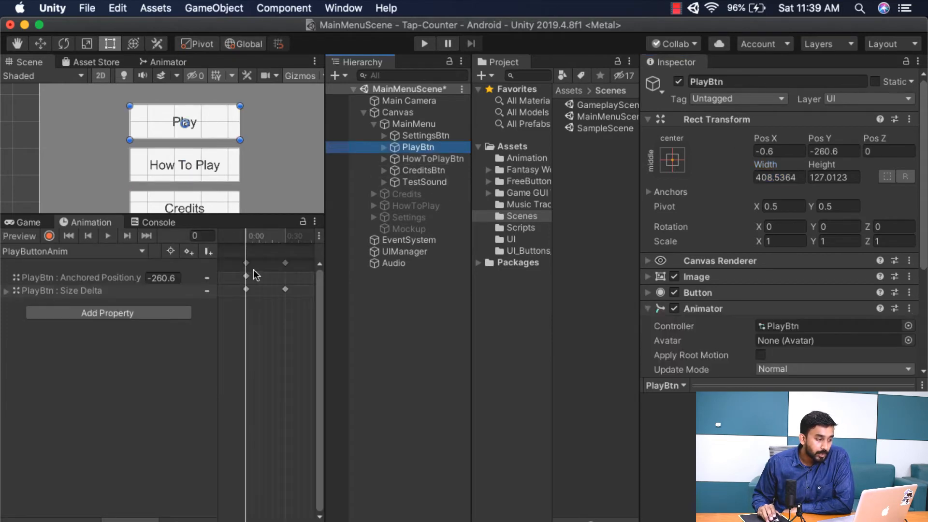
left_click(282, 239)
left_click(285, 238)
left_click_drag(283, 236, 283, 237)
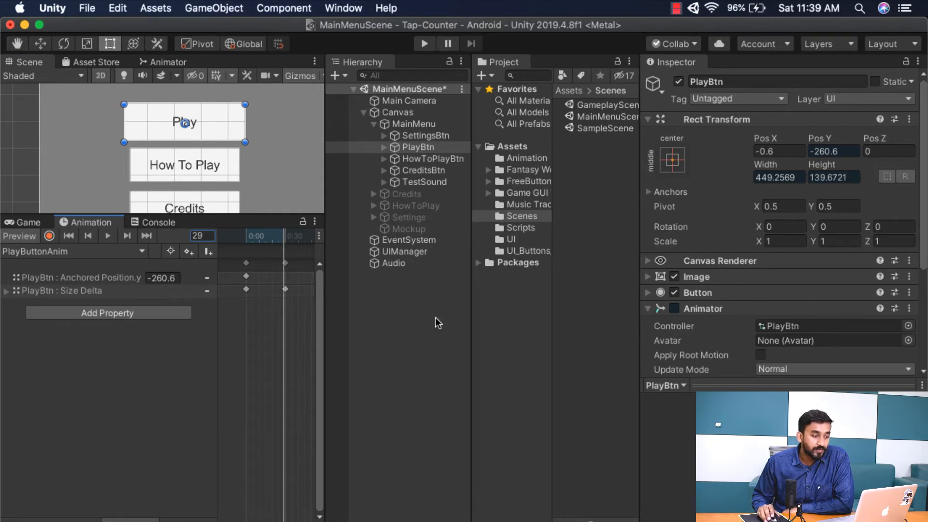
left_click(310, 521)
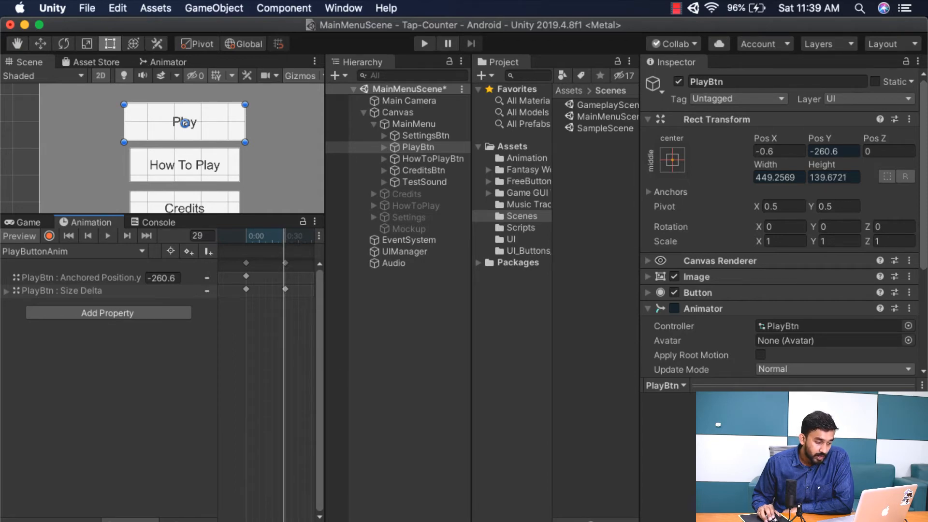
left_click_drag(300, 236, 292, 238)
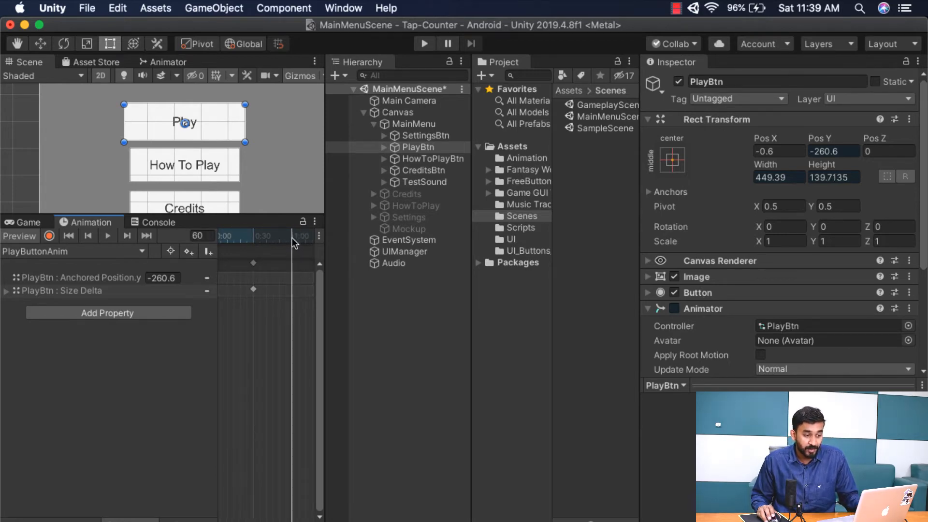
Step: Divide PlayBtn's width and height by 1.1 at frame 60, giving 408.5364 and 127.0123
left_click(787, 173)
left_click(796, 178)
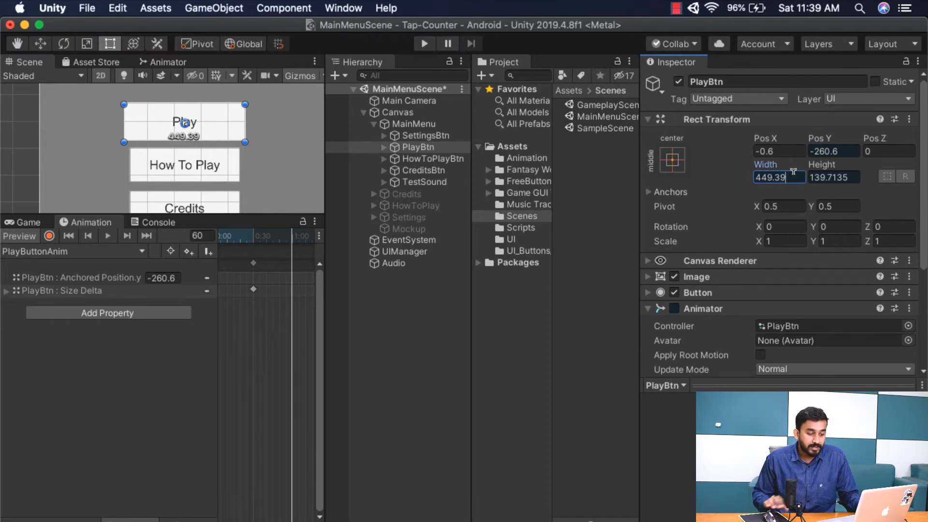
type("/1.1")
key("Return")
left_click(849, 175)
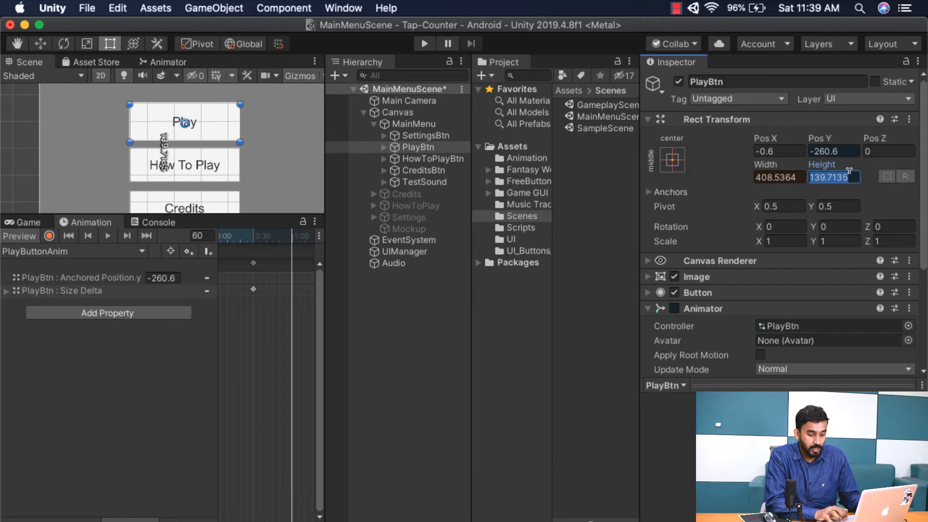
left_click(849, 175)
type("/1.1")
key("Return")
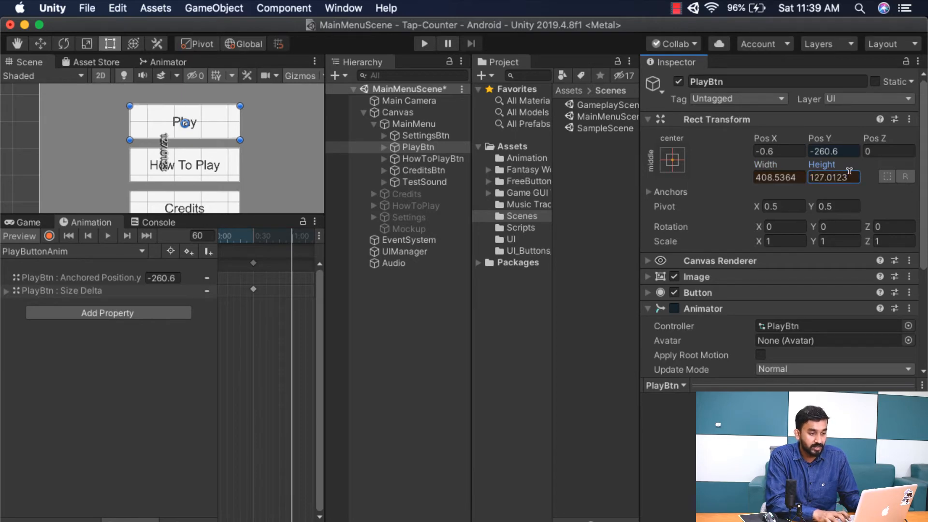
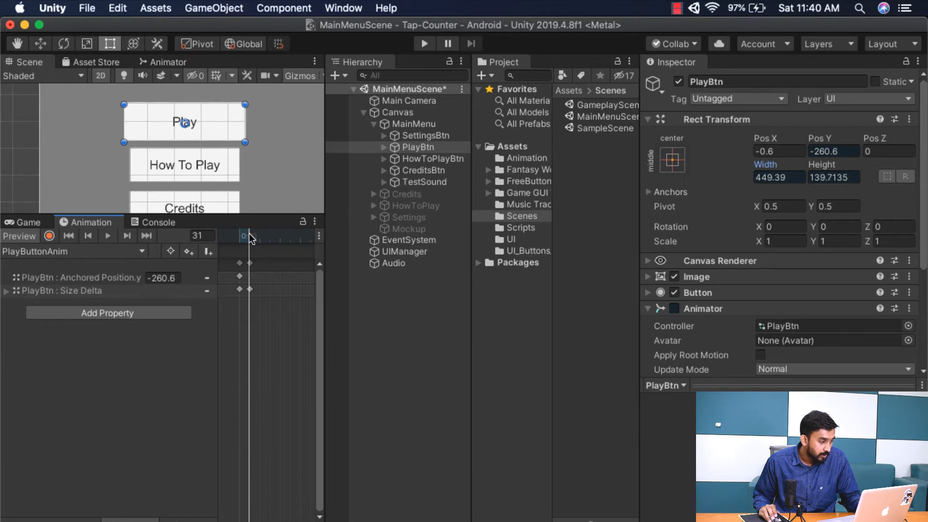
Step: Enable keyframe recording in PlayButtonAnim and key PlayBtn's width at frame 60 as 408.5364
scroll(259, 299, "down", 3)
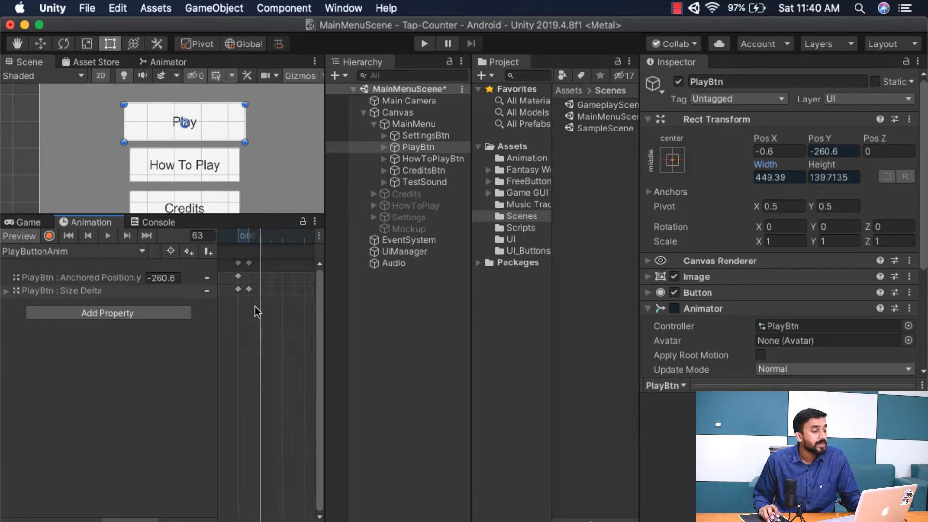
scroll(253, 337, "up", 4)
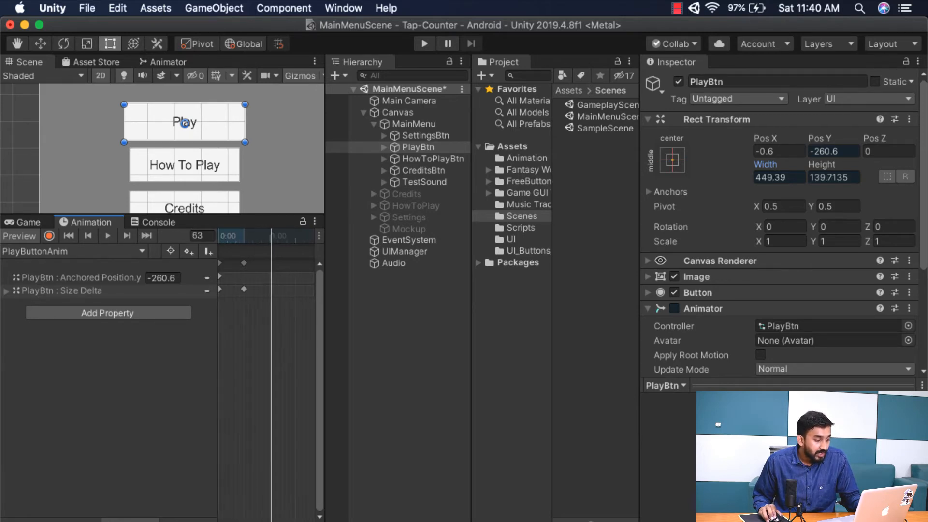
left_click(49, 236)
left_click_drag(292, 239, 285, 239)
left_click(198, 234)
left_click_drag(756, 177, 793, 175)
type("408.5364")
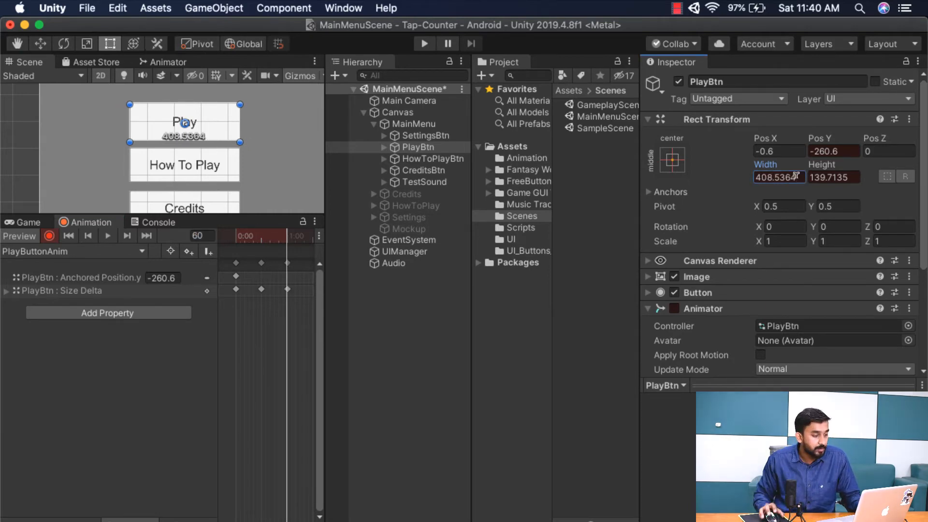
Step: Check PlayBtn's height at frame 0 and key its height at frame 60 as 127.0123
left_click_drag(248, 239, 236, 239)
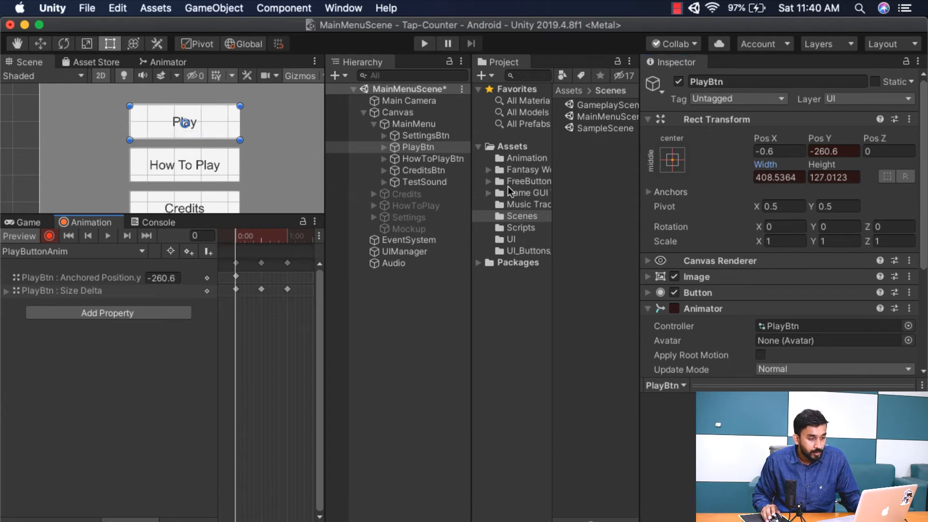
left_click(845, 176)
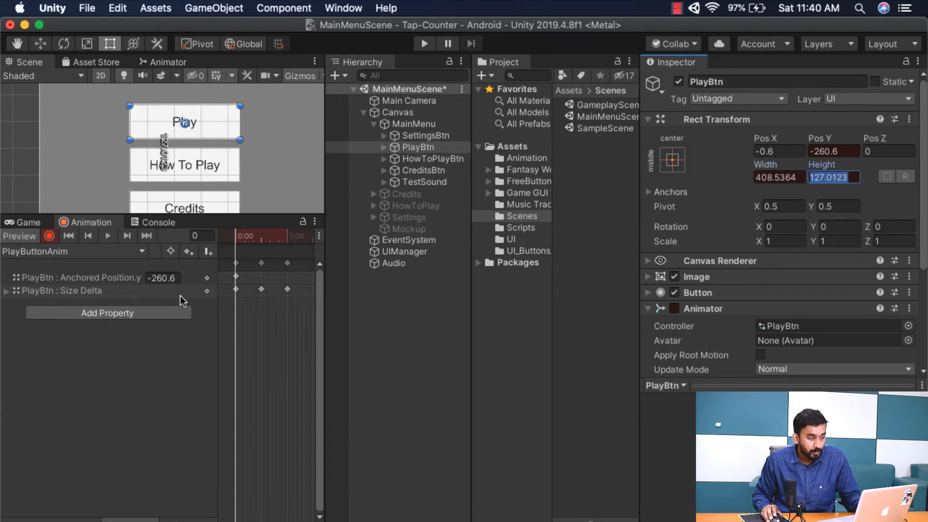
left_click_drag(293, 238, 286, 238)
left_click(844, 177)
type("127.0123")
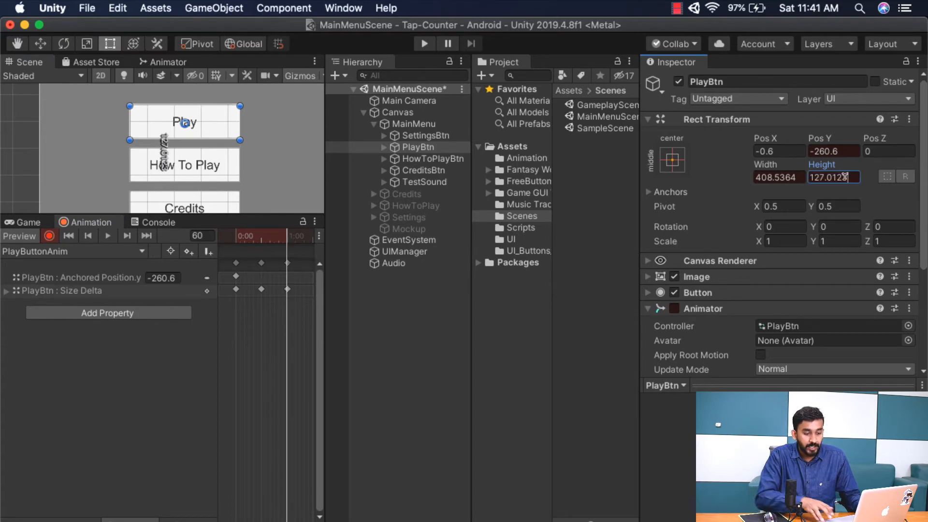
Step: Scrub through PlayButtonAnim, stop keyframe recording and play the clip as a preview
left_click_drag(264, 233, 298, 265)
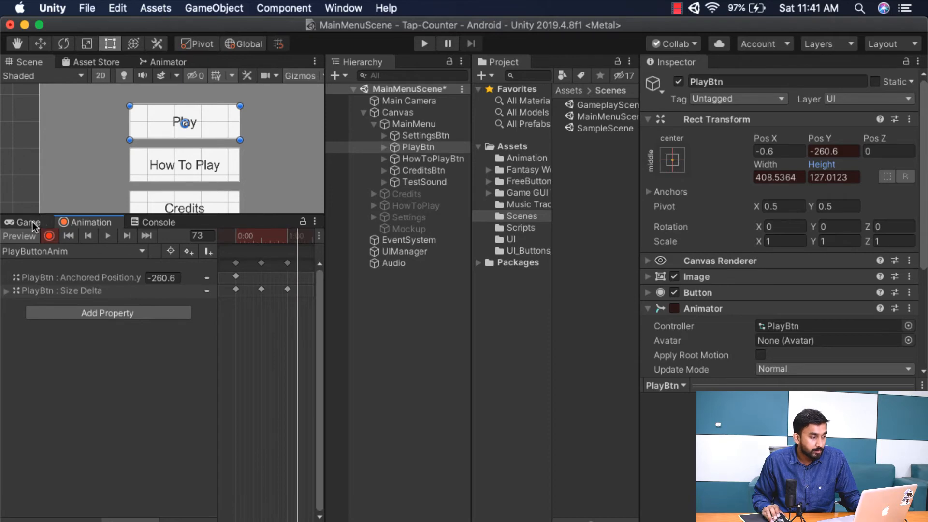
left_click(43, 239)
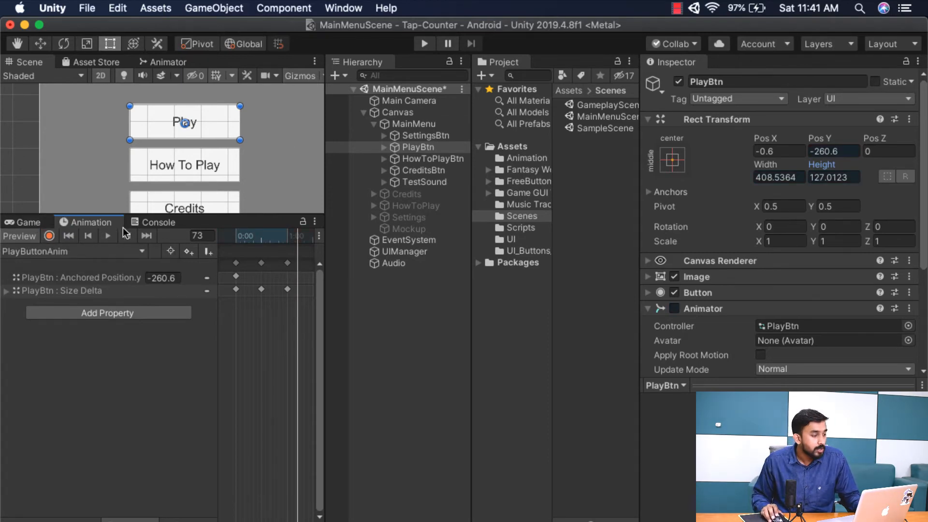
left_click(105, 237)
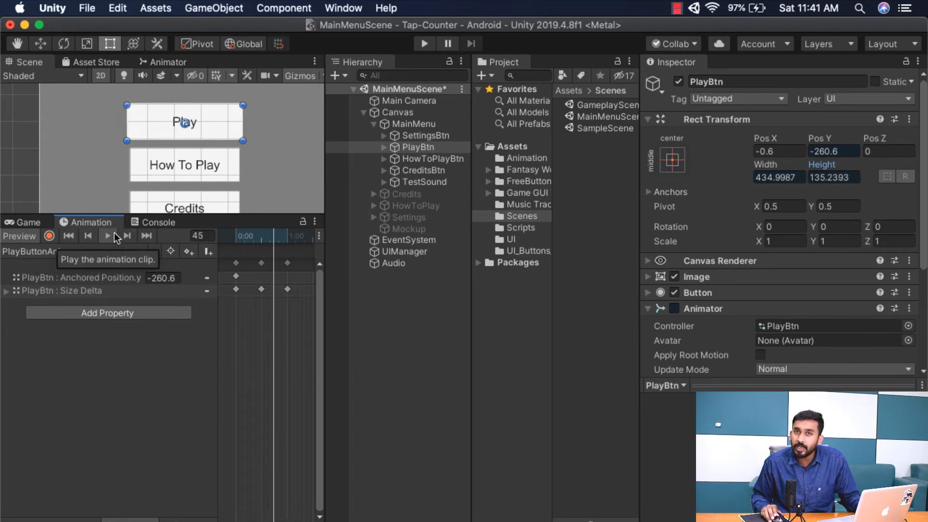
Step: Test the Play button's animation in the Game view by running the scene, and stop it
left_click(28, 222)
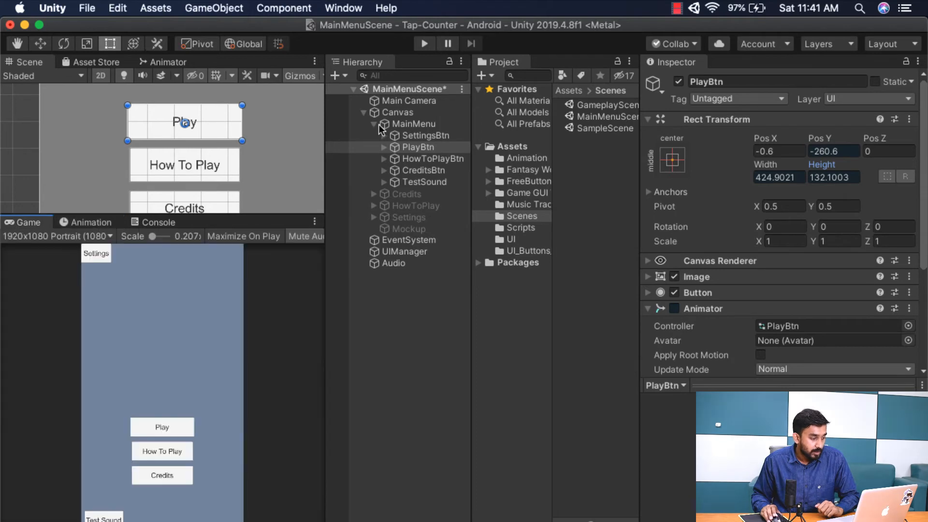
left_click(424, 44)
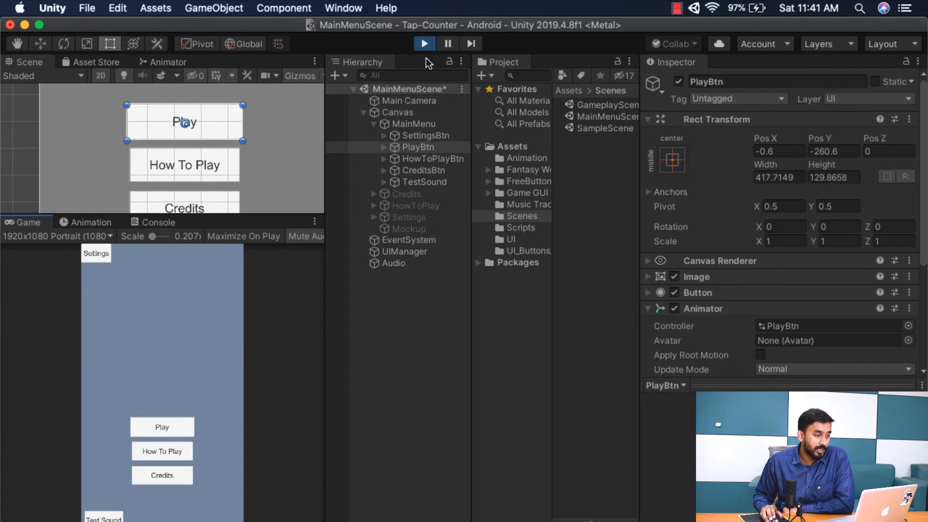
left_click(424, 44)
Step: Begin a new animation clip for HowToPlayBtn and choose the Assets/Animation folder as its save location
left_click(432, 159)
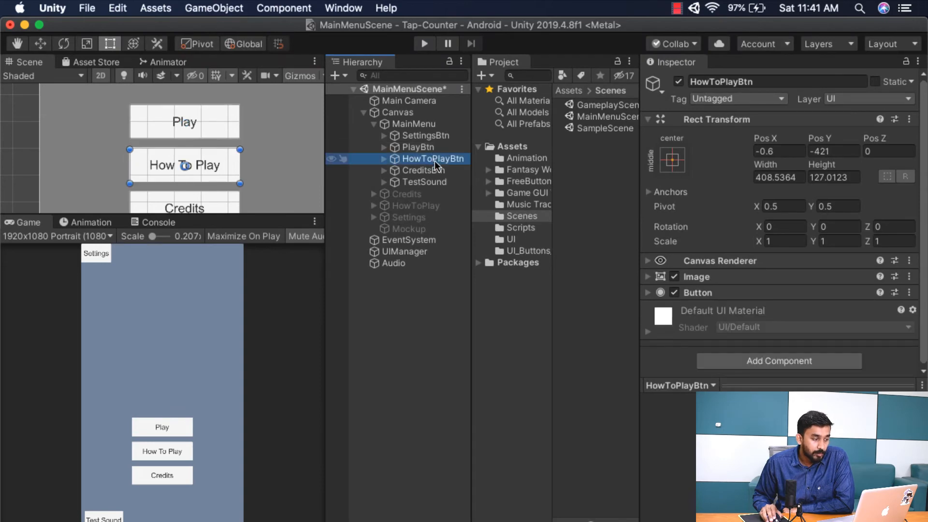
left_click(91, 223)
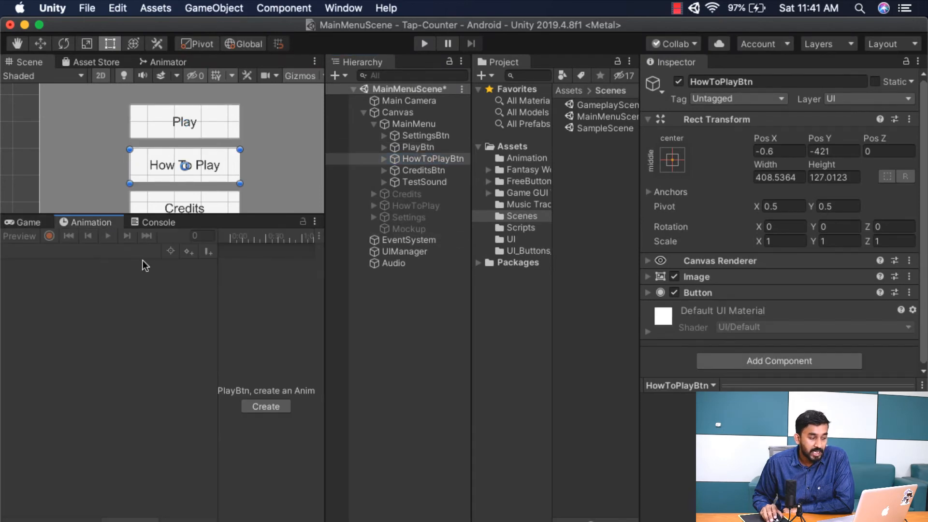
left_click(264, 406)
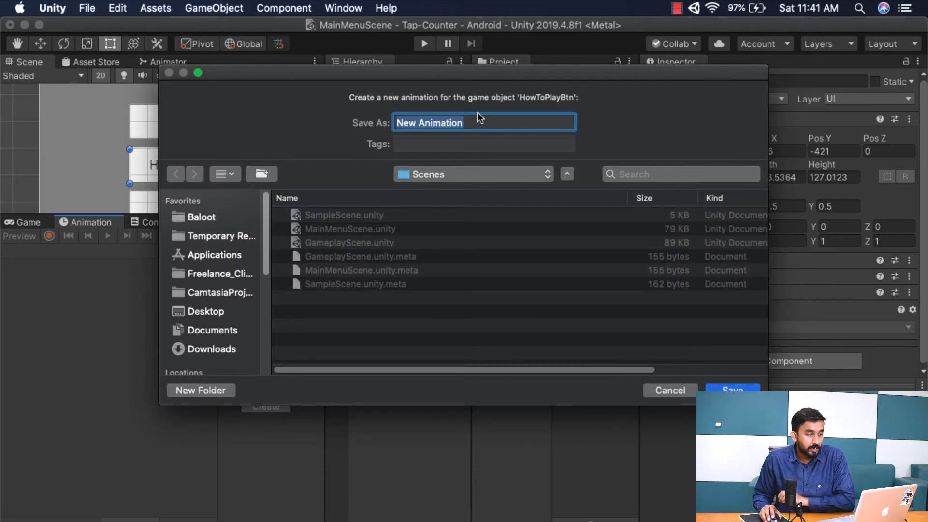
left_click(440, 175)
left_click(450, 193)
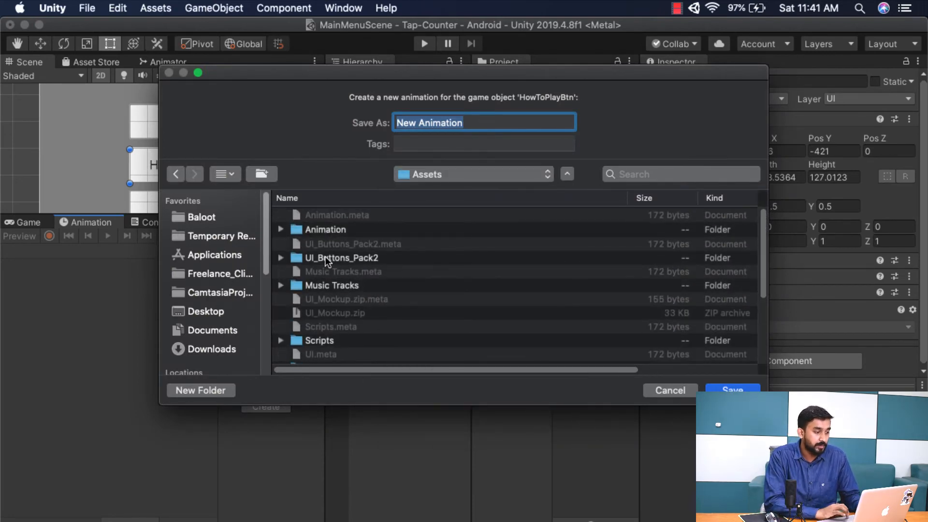
double_click(291, 230)
Step: Name the new clip HowToPlayAnim and save it
left_click(487, 119)
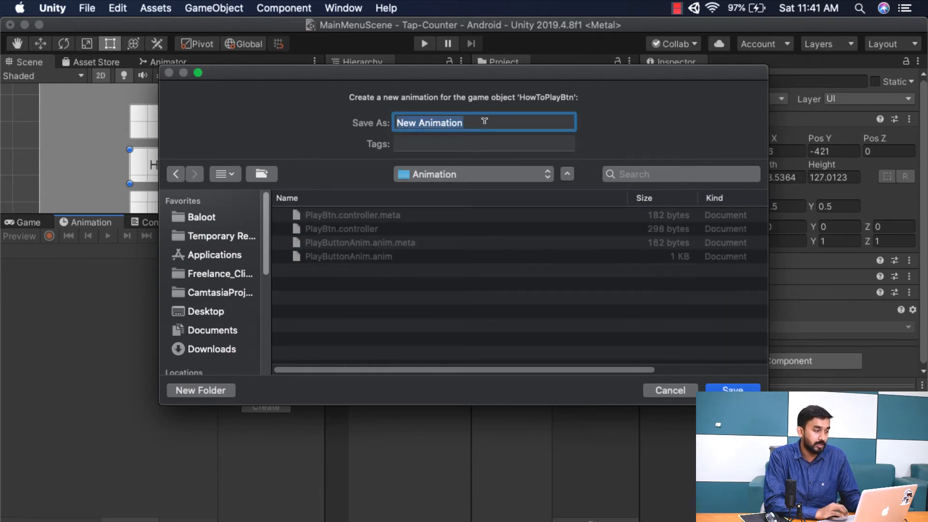
left_click_drag(430, 74, 466, 163)
type("How")
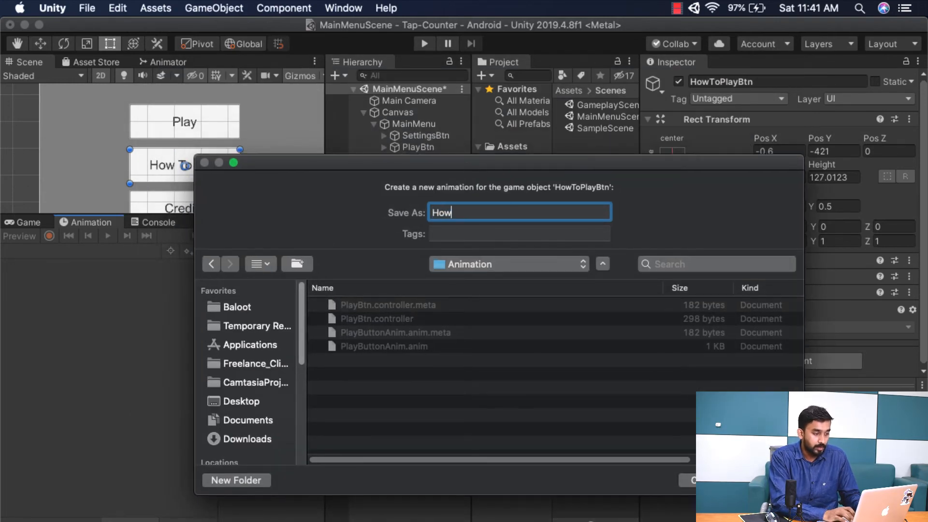
type("ToPlayBtn")
key("BackSpace")
key("BackSpace")
key("BackSpace")
type("Anim")
key("Return")
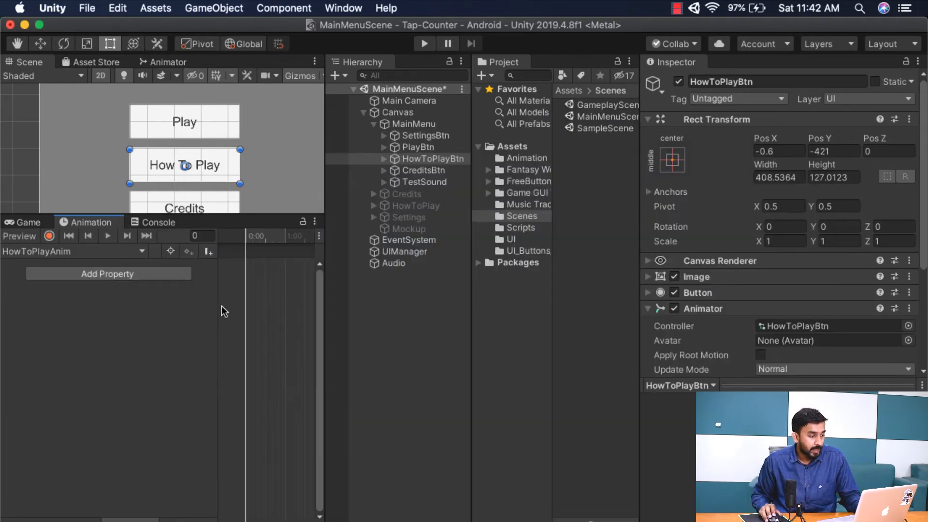
Step: Start keyframe recording for HowToPlayAnim at frame 0 and open HowToPlayBtn's width for editing
left_click_drag(251, 238, 238, 237)
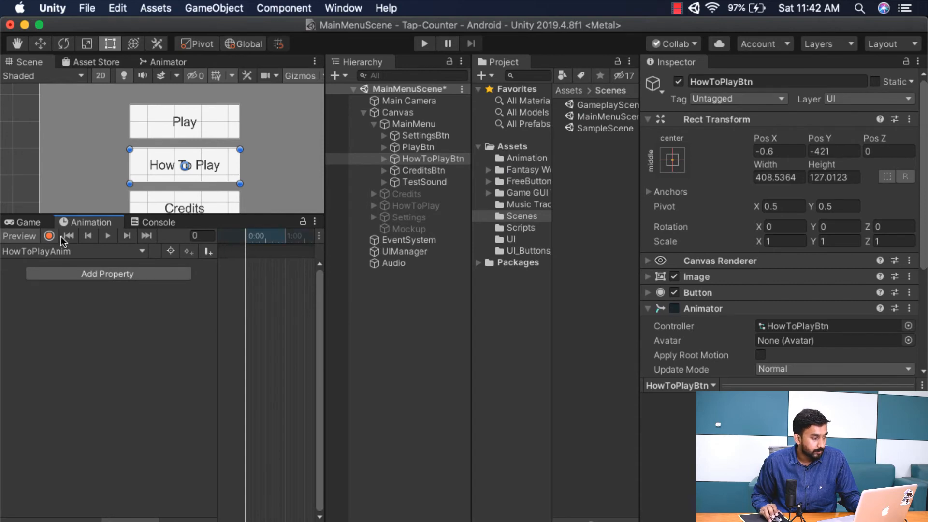
left_click(44, 236)
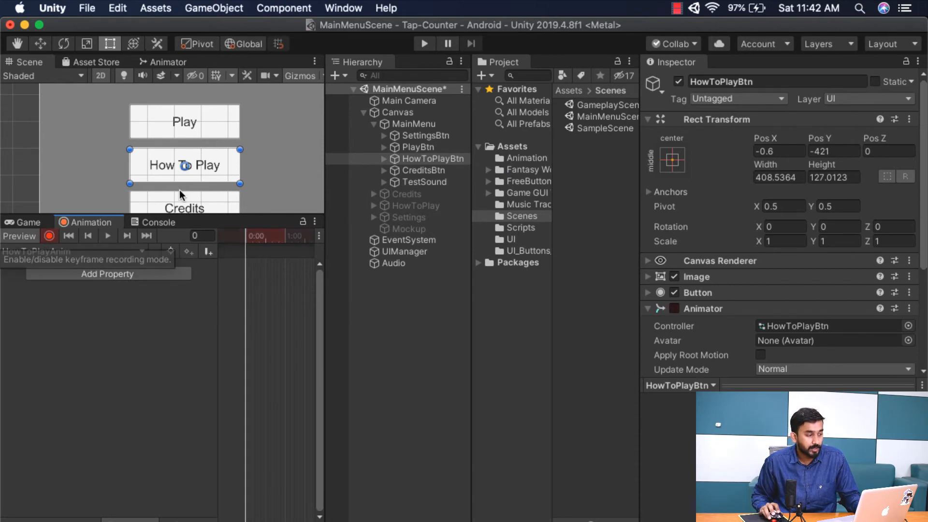
left_click(800, 176)
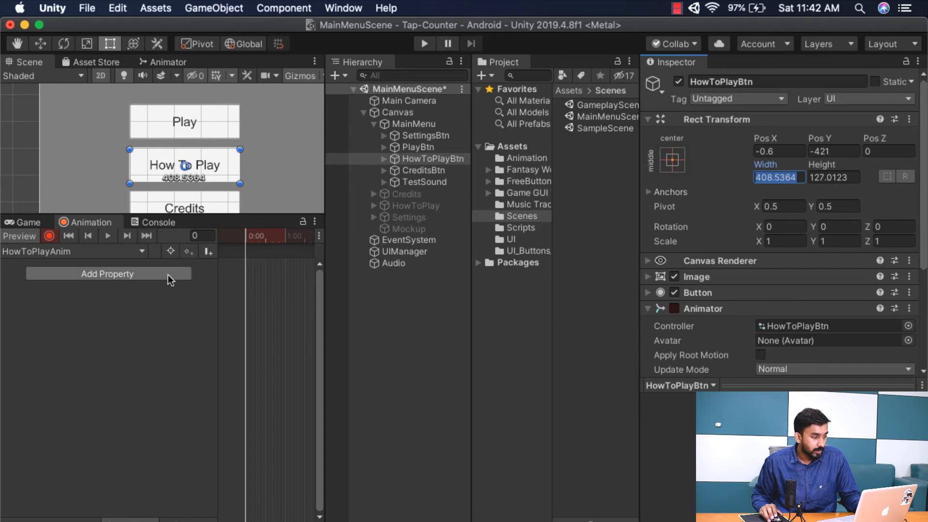
left_click(797, 177)
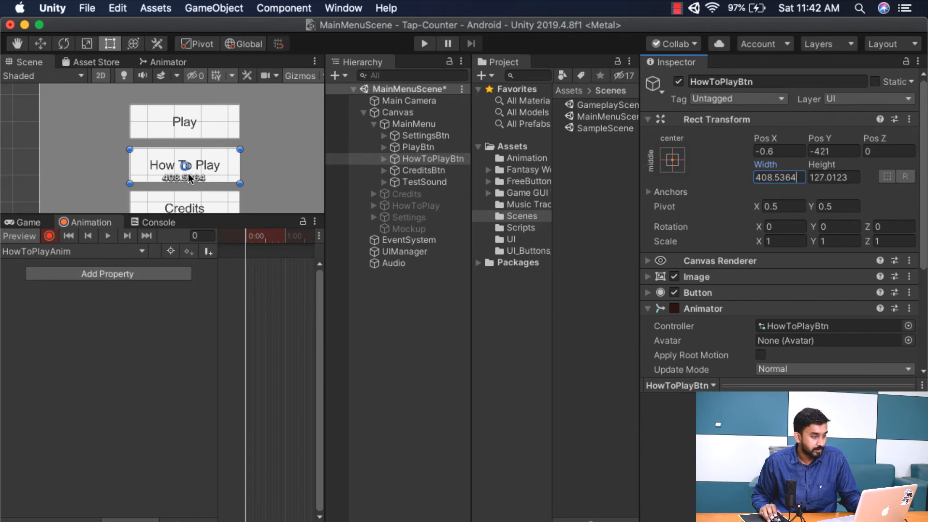
Step: Try enlarging HowToPlayBtn twice from its upper-right corner with the Rect tool, undoing each resize
scroll(275, 176, "down", 2)
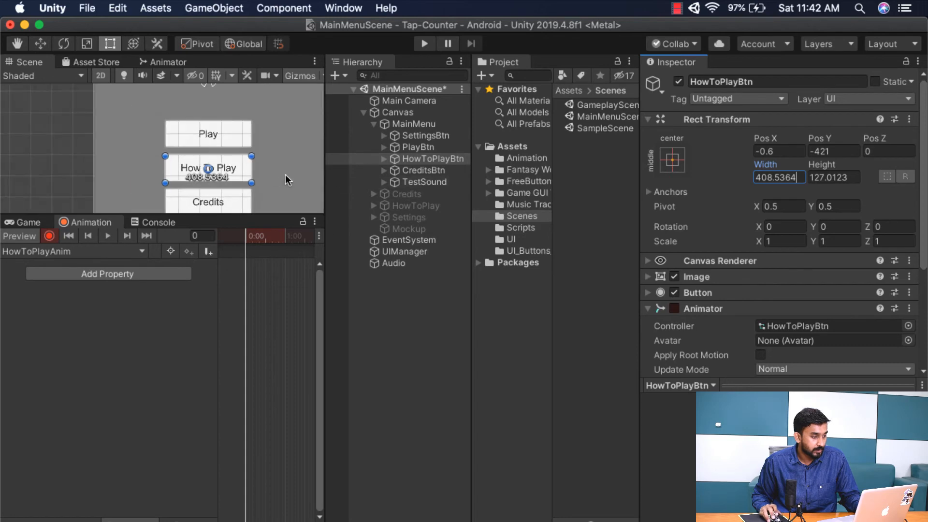
left_click(412, 158)
key("w")
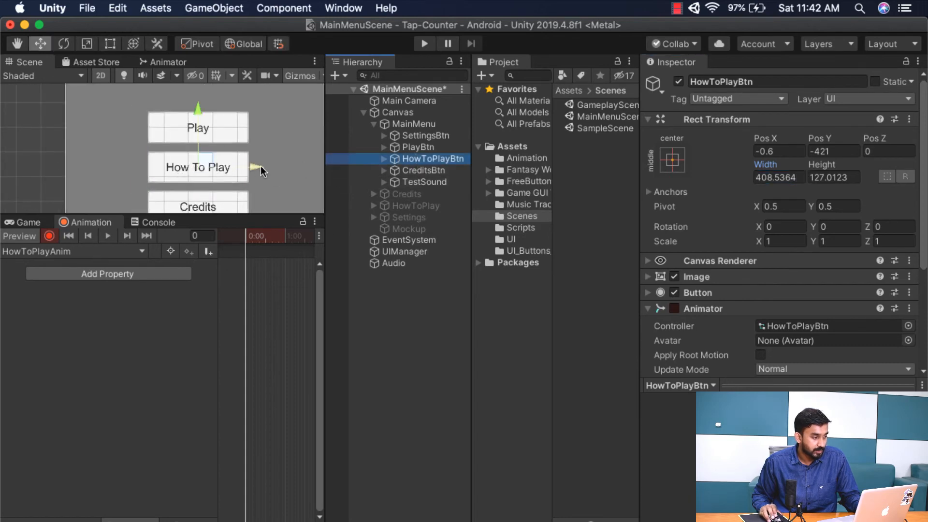
key("t")
left_click_drag(248, 154, 250, 152)
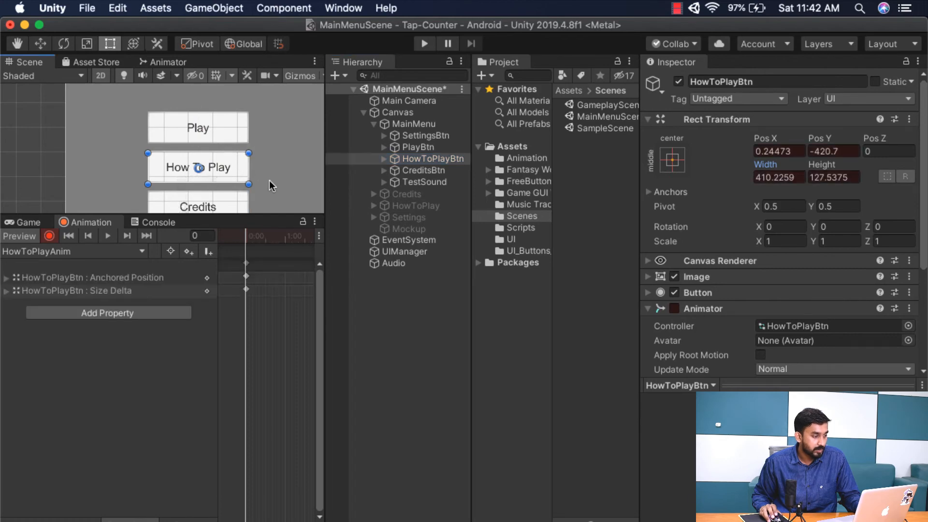
key("super+z")
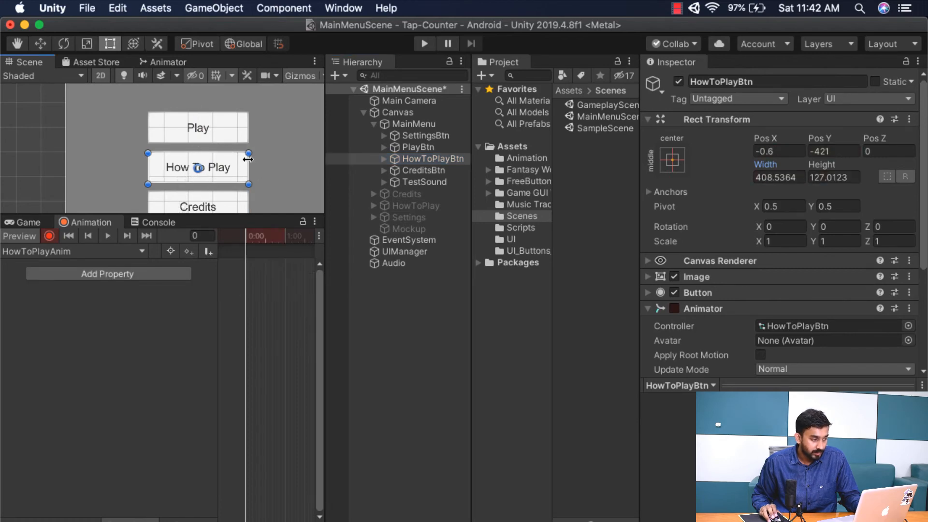
left_click_drag(248, 152, 251, 150)
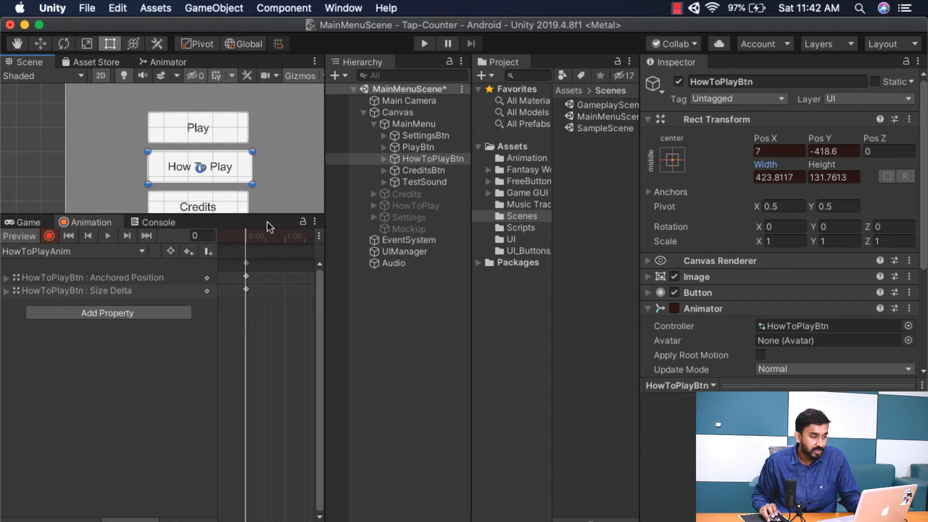
key("super+z")
Step: Key HowToPlayBtn's width at frame 0 as 408.5364 by re-entering its value
left_click(799, 176)
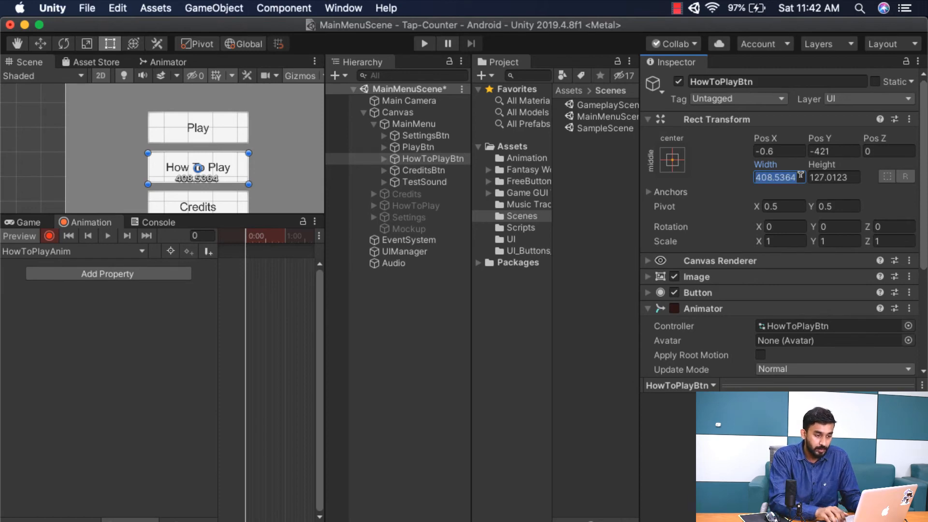
key("Right")
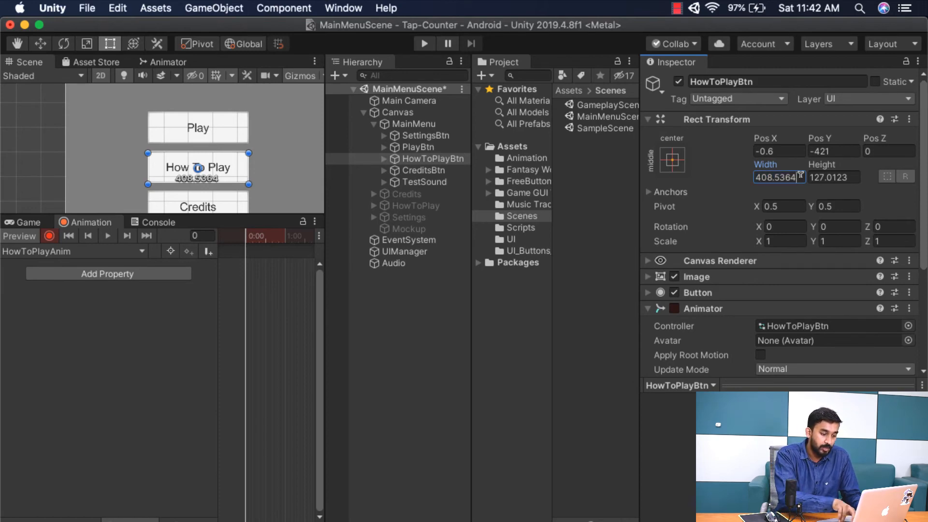
type(".")
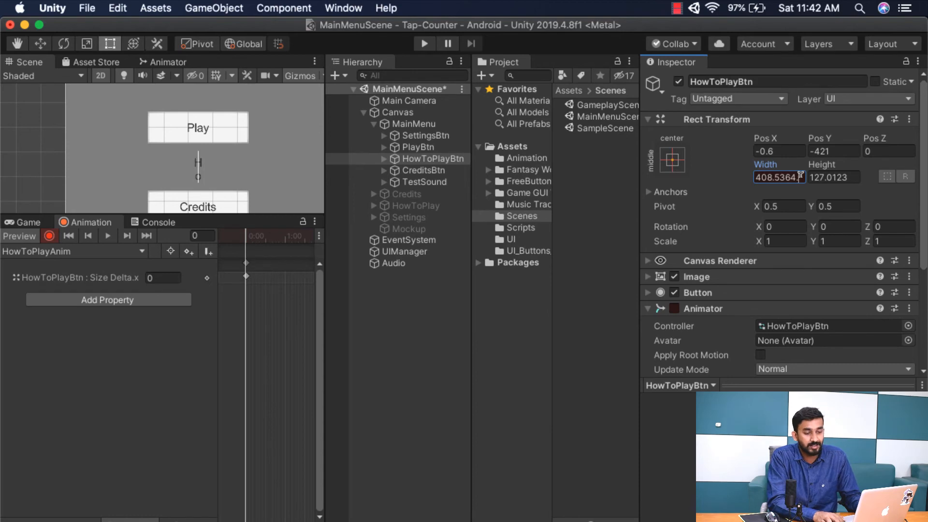
key("BackSpace")
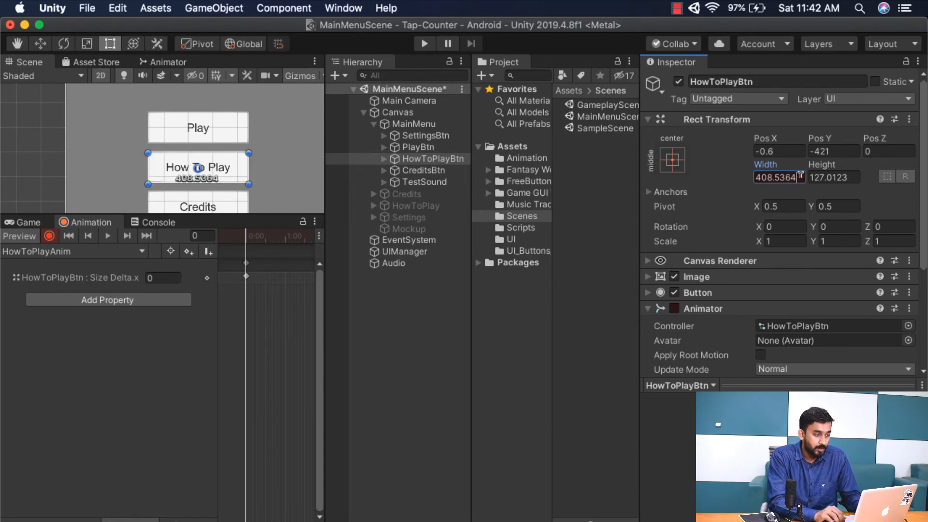
Step: Key HowToPlayBtn's height at frame 0 as 127.0123 by re-entering its value
key("Tab")
left_click(847, 175)
type(".")
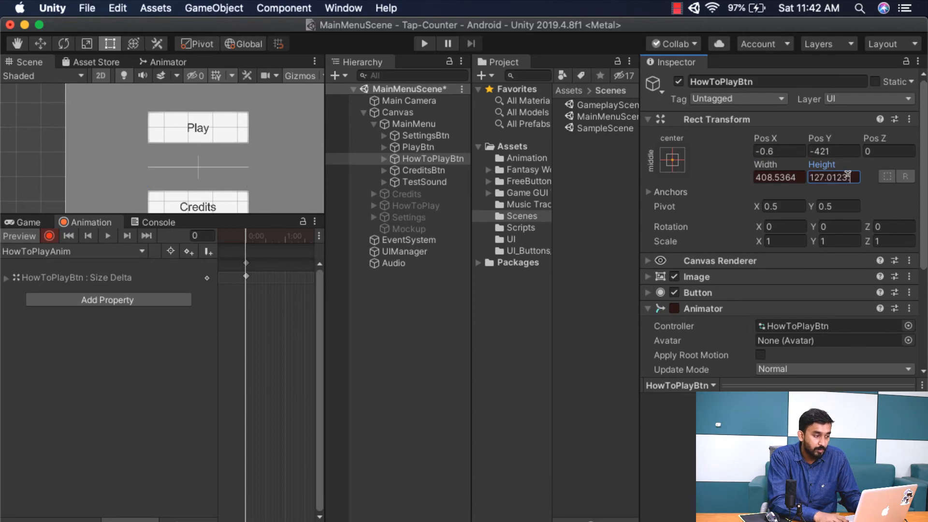
key("BackSpace")
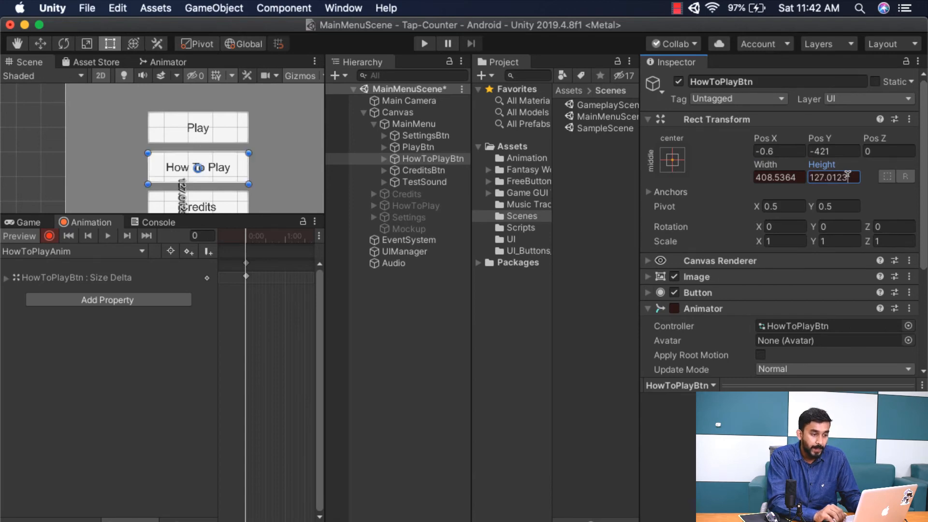
left_click(224, 237)
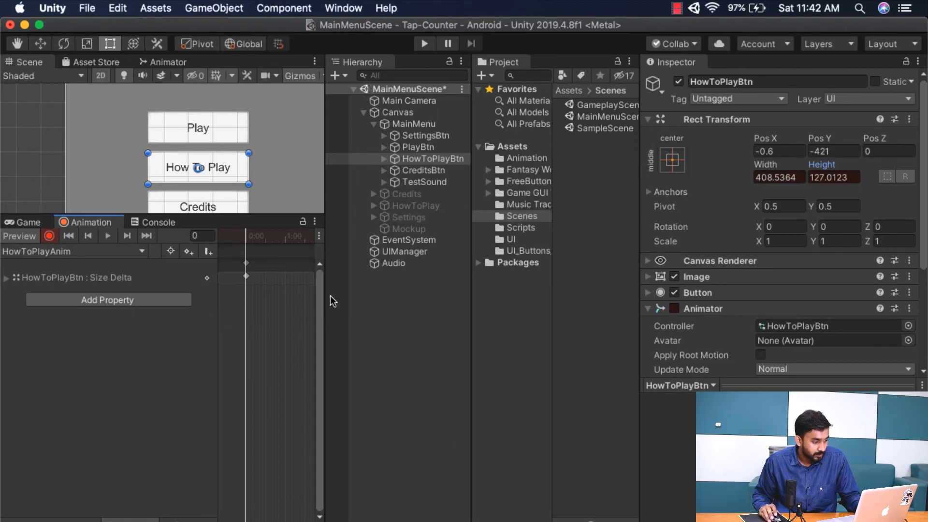
Step: At frame 30, key HowToPlayBtn 1.1 times larger, with width 449.39 and height 139.7135
left_click_drag(326, 294, 414, 290)
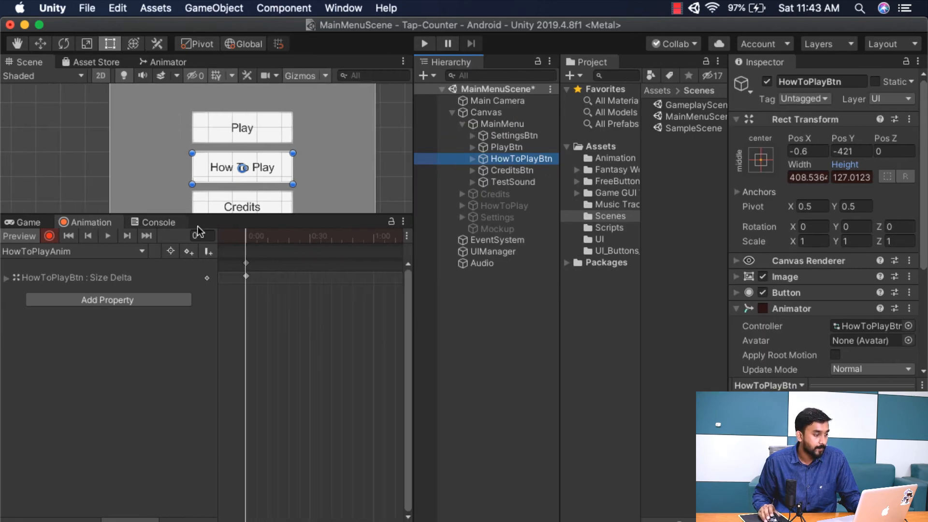
left_click_drag(325, 234, 308, 236)
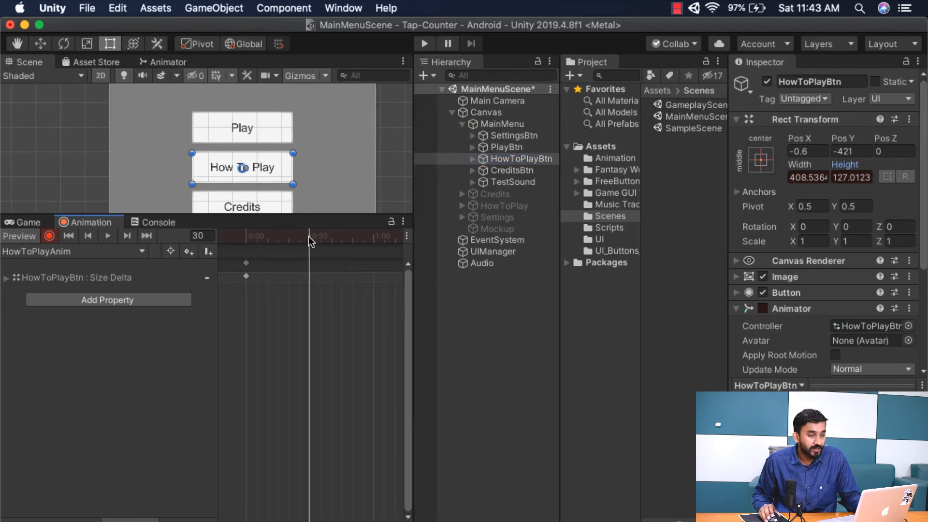
left_click(818, 177)
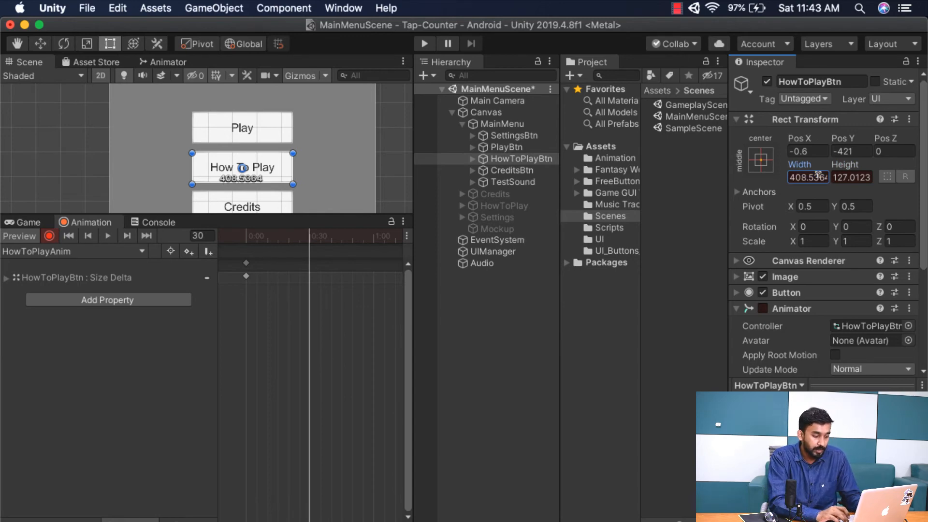
type("449.39")
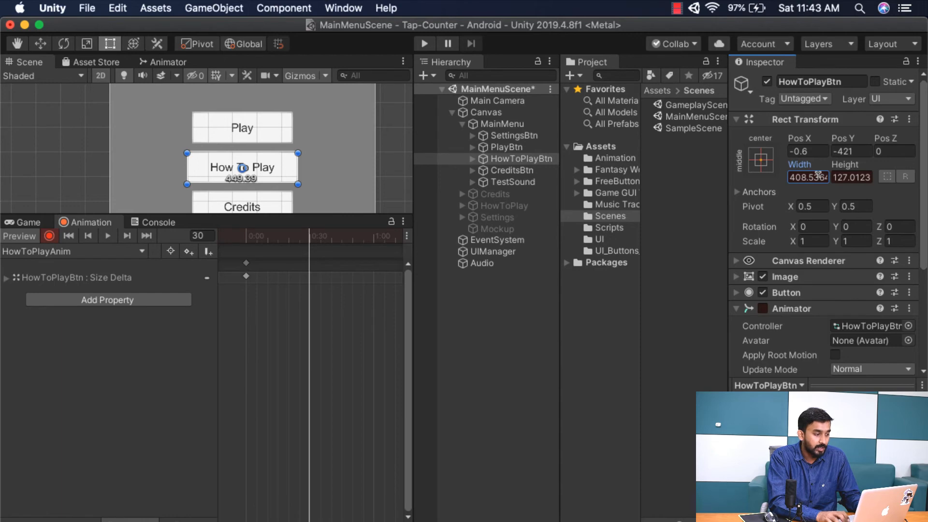
left_click(852, 177)
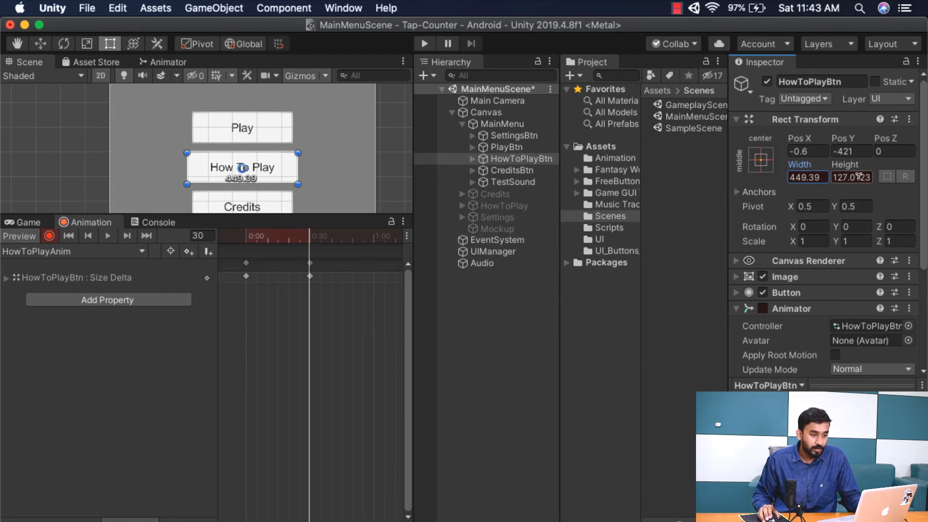
left_click(859, 177)
type("*1.1")
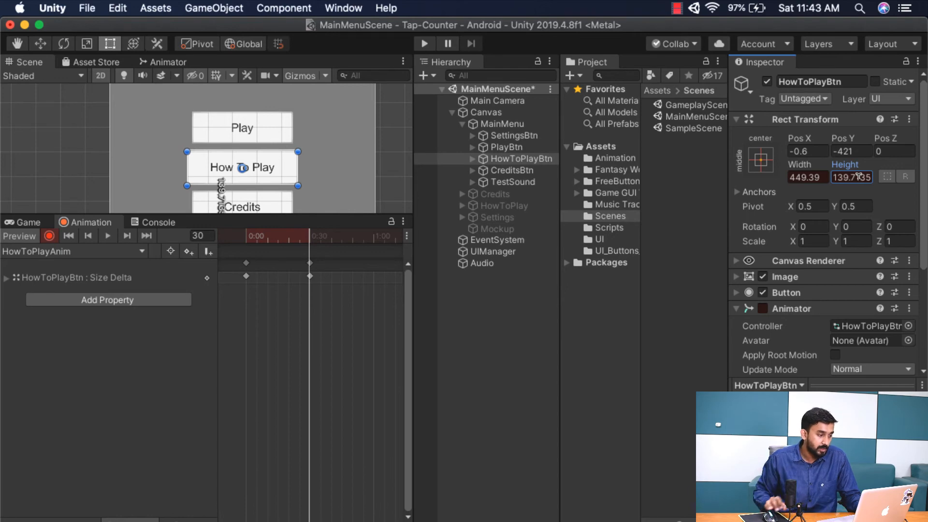
Step: Copy HowToPlayBtn's width of 408.5364 from frame 0 and key it at frame 60
mouse_move(313, 246)
left_mouse_down()
mouse_move(233, 242)
mouse_move(310, 236)
left_mouse_up()
left_click(378, 238)
left_click_drag(376, 238, 373, 237)
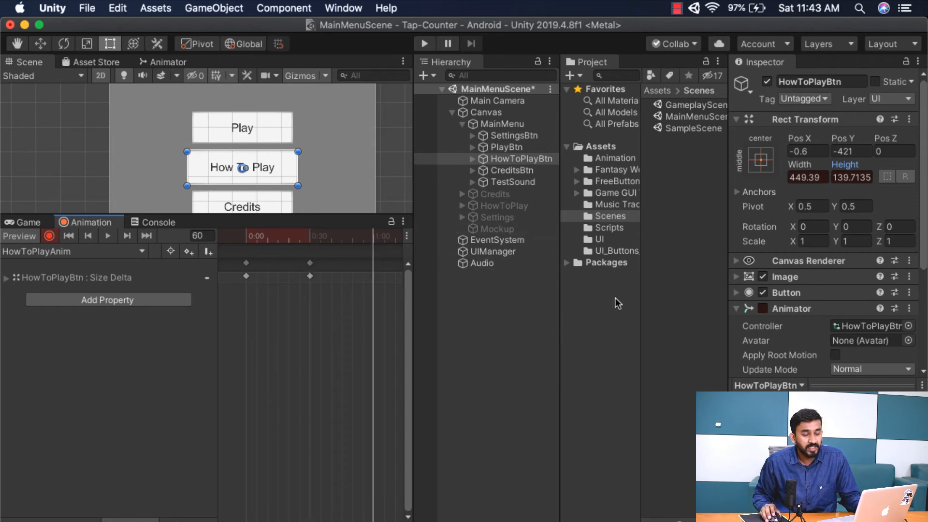
left_click_drag(271, 235, 233, 241)
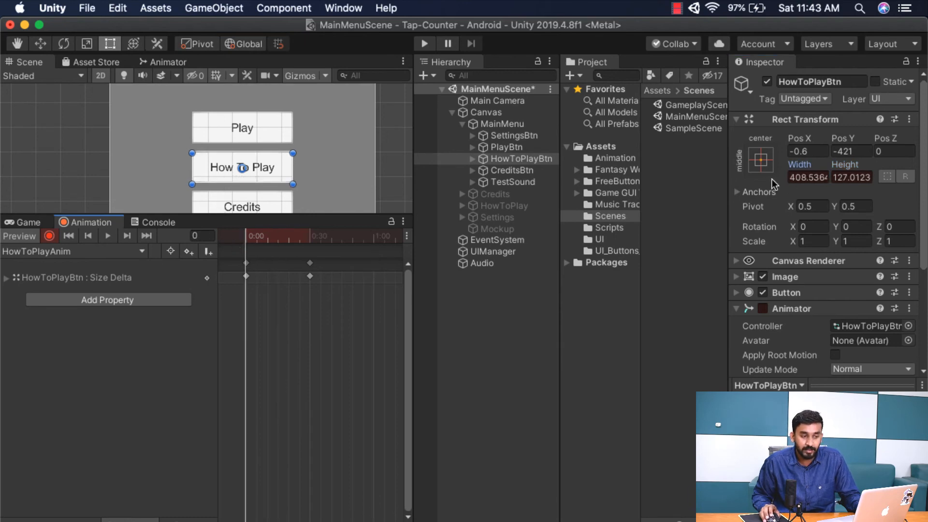
left_click(806, 177)
key("ctrl+c")
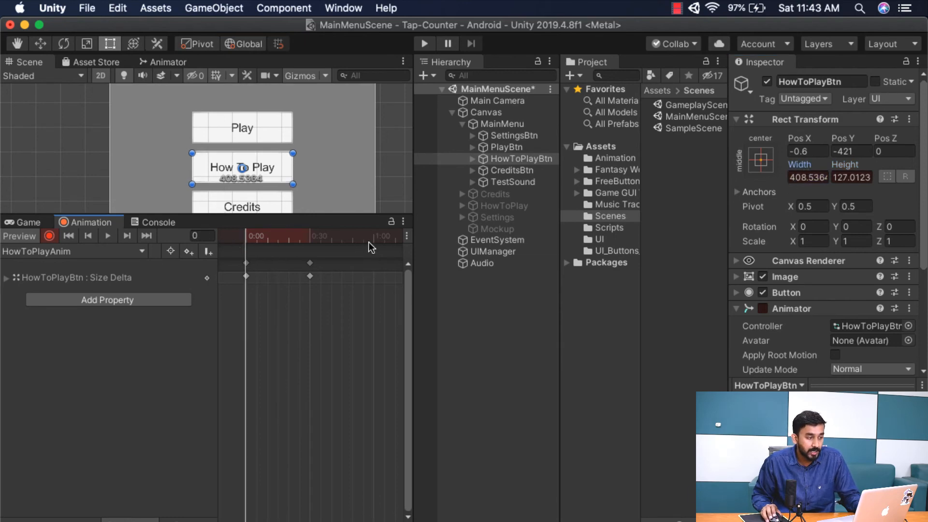
left_click(372, 239)
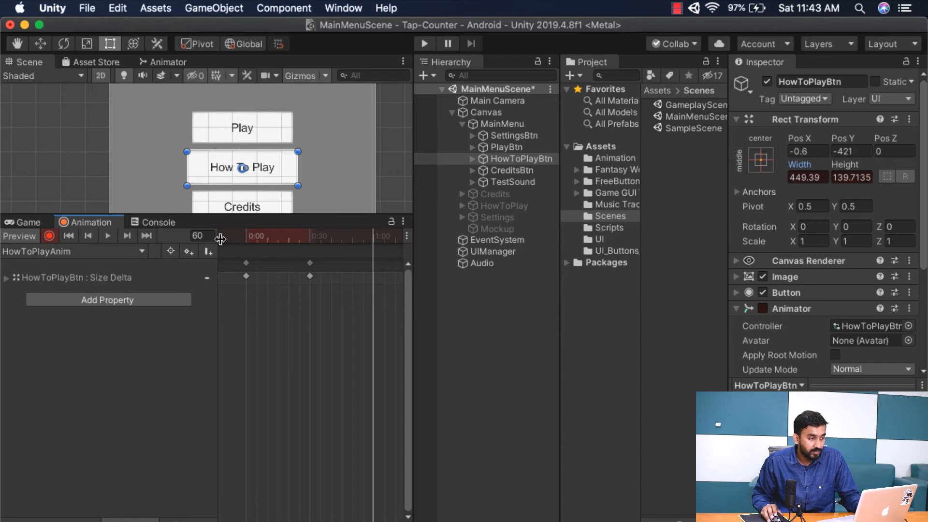
left_click(816, 177)
key("ctrl+v")
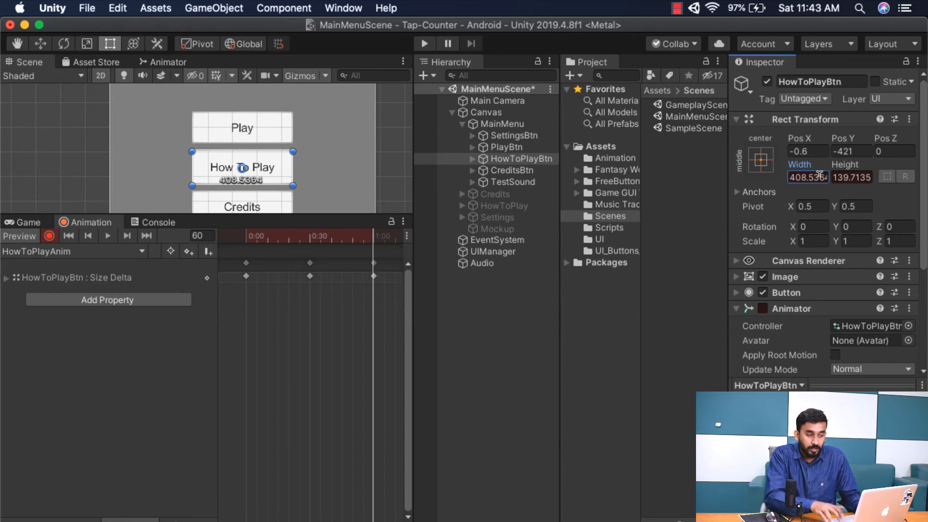
Step: Copy HowToPlayBtn's height of 127.0123 from frame 0 and key it at frame 60
left_click(246, 237)
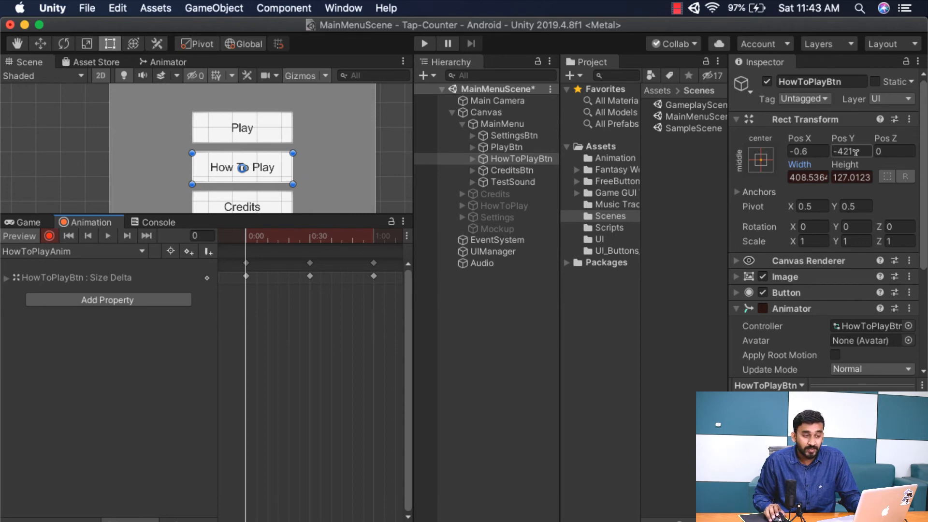
left_click(851, 177)
key("super+c")
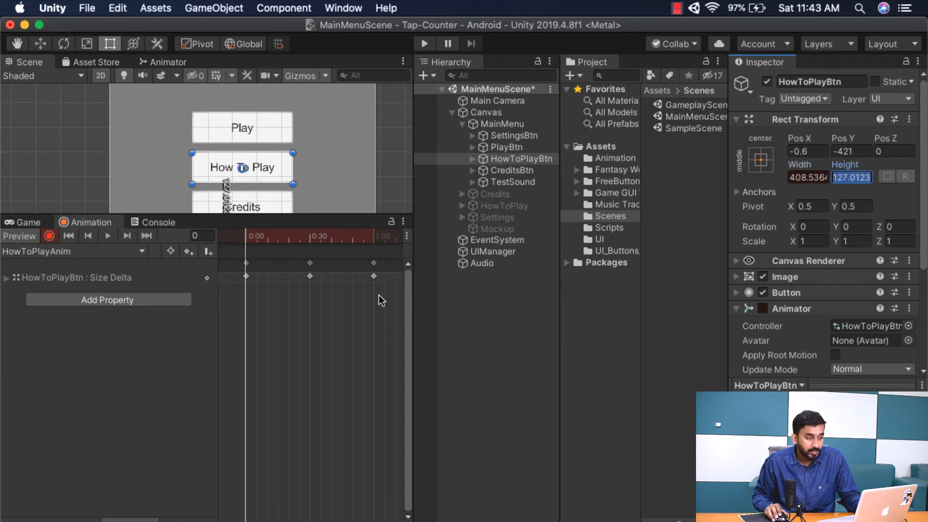
left_click(376, 236)
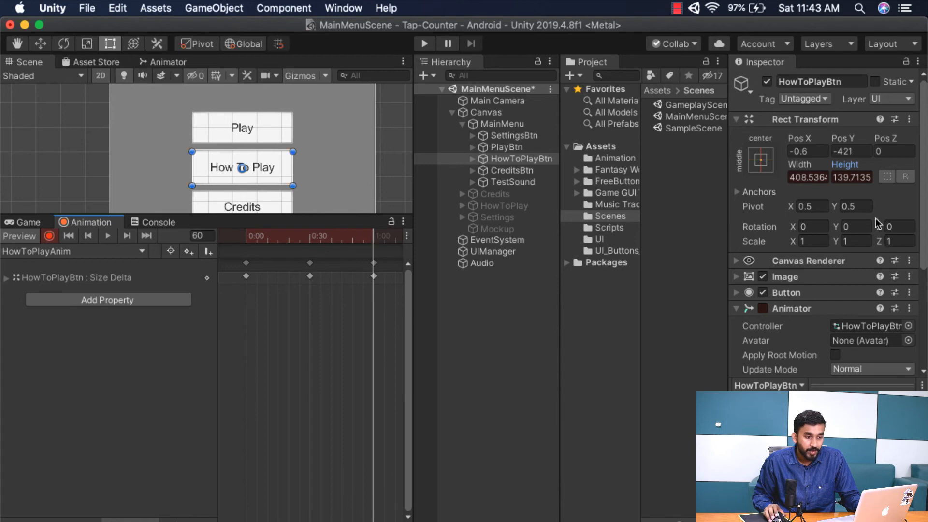
left_click(858, 177)
key("super+v")
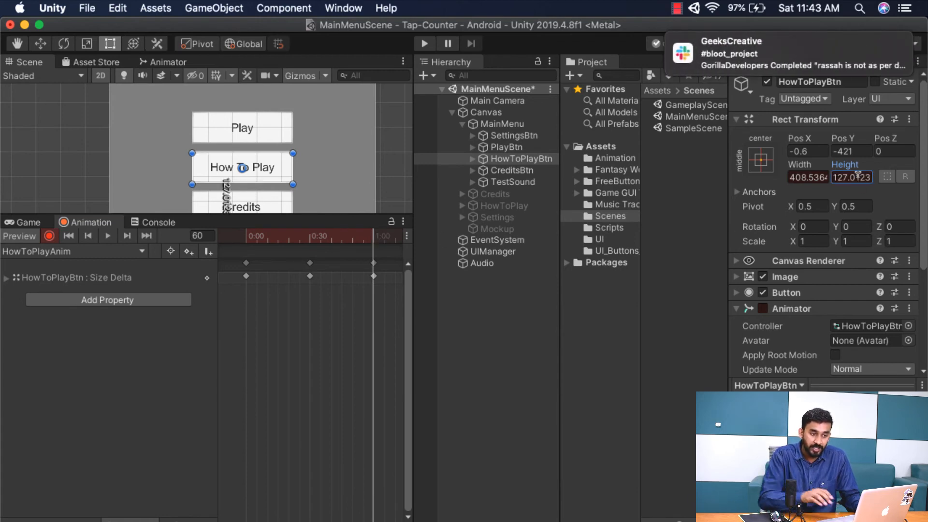
mouse_move(725, 59)
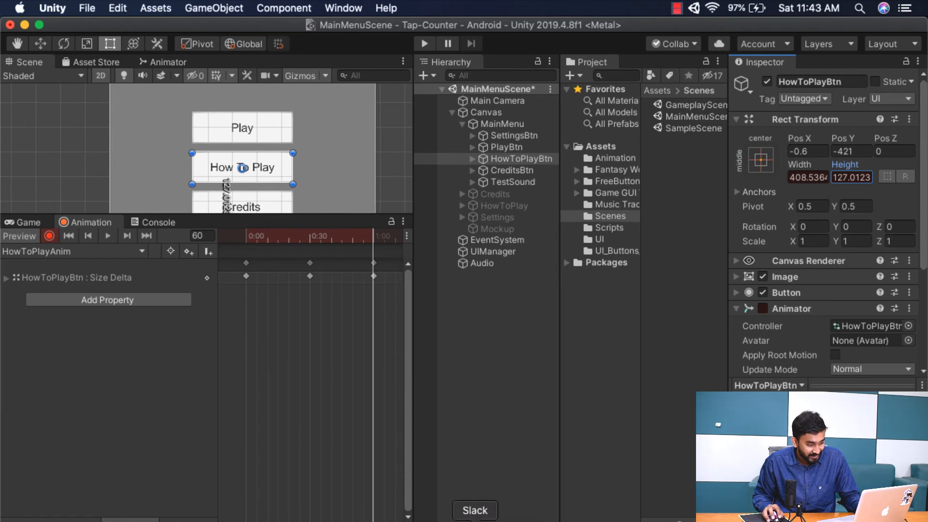
right_click(482, 514)
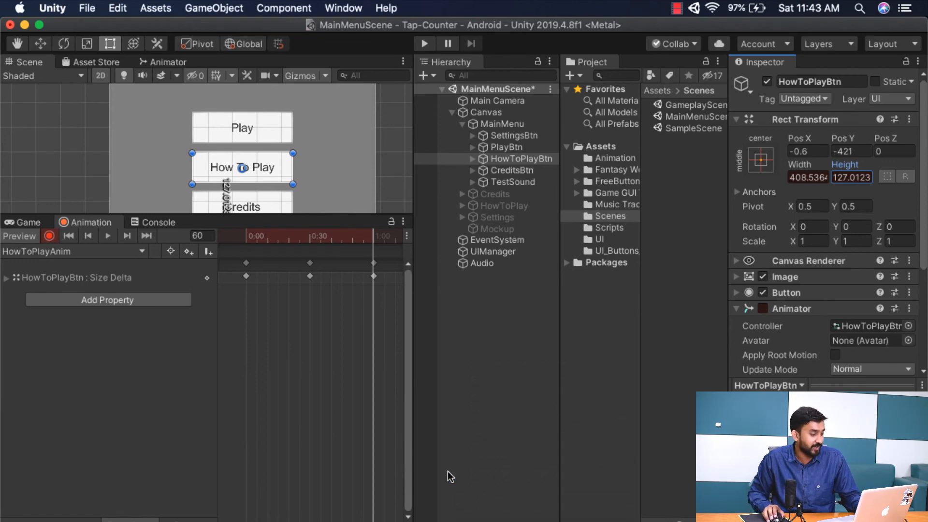
Step: Return the animation to frame 0 and run the scene in the Game view to watch the button animations
left_click_drag(297, 237, 233, 238)
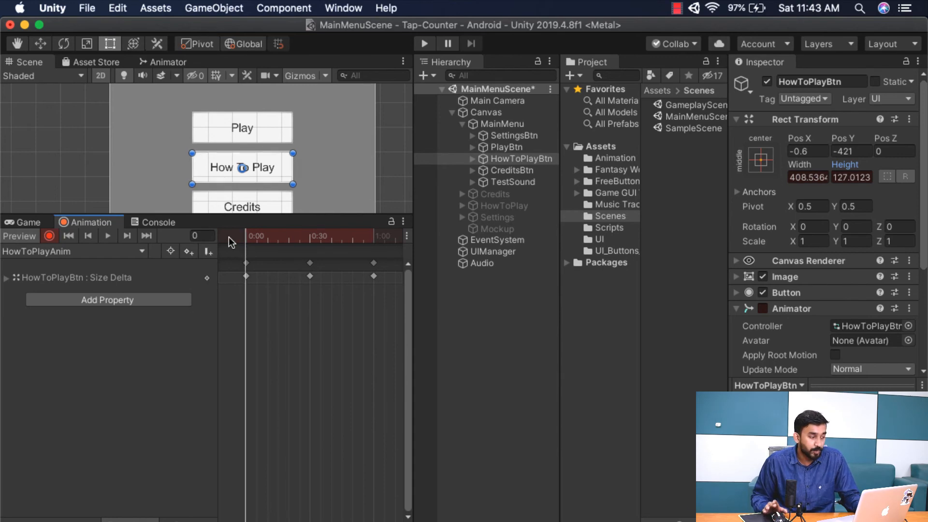
left_click(28, 223)
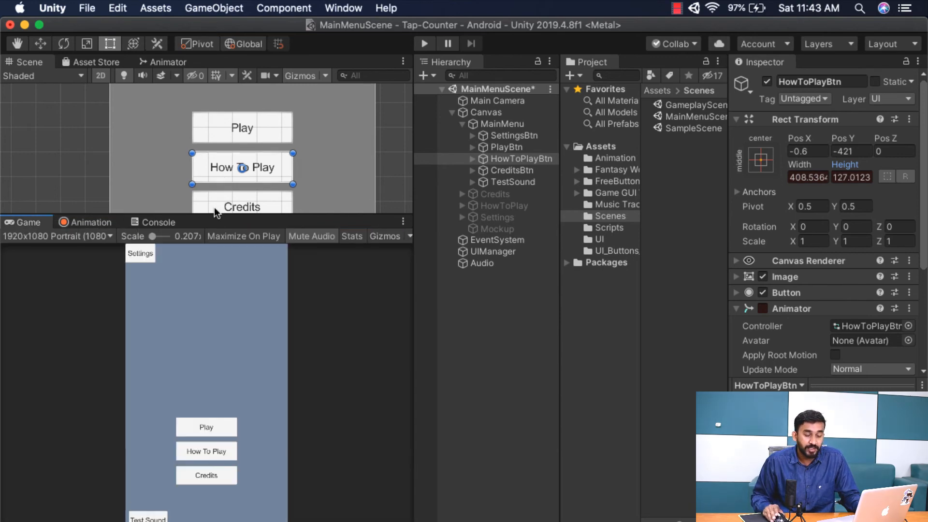
left_click(420, 45)
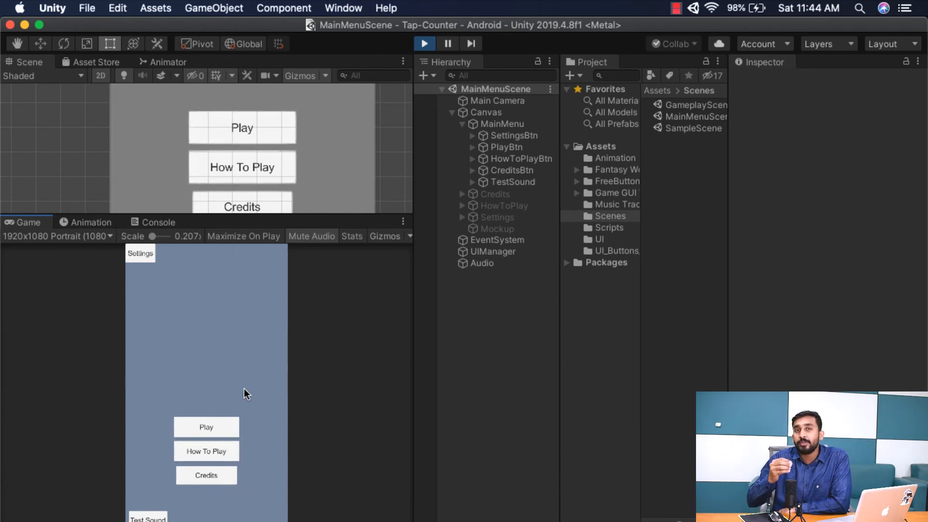
Step: Test the How To Play and Back buttons in the running game, reopen How To Play, and stop Play mode
left_click(228, 450)
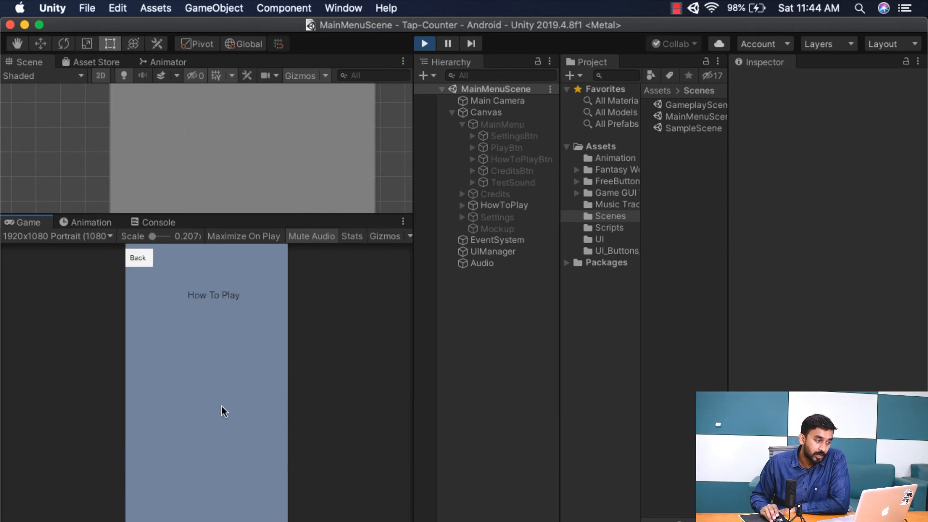
left_click(140, 260)
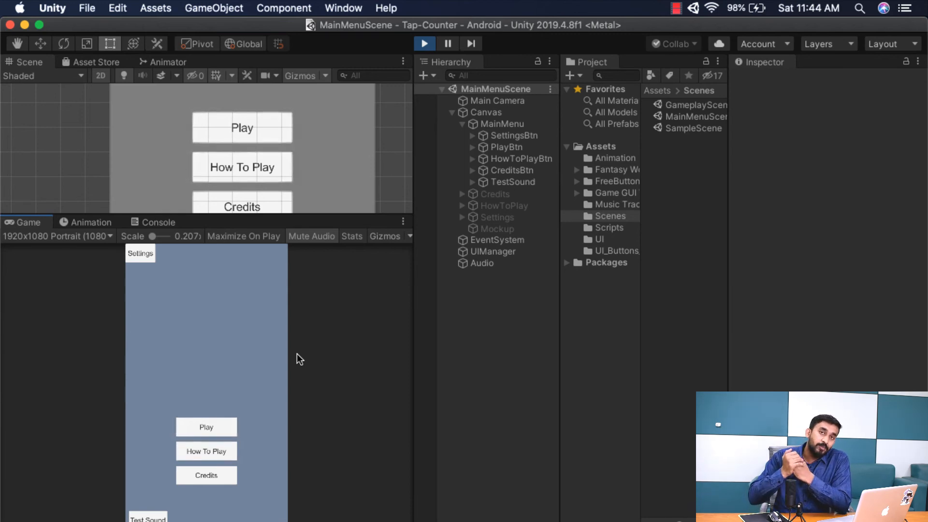
left_click(195, 450)
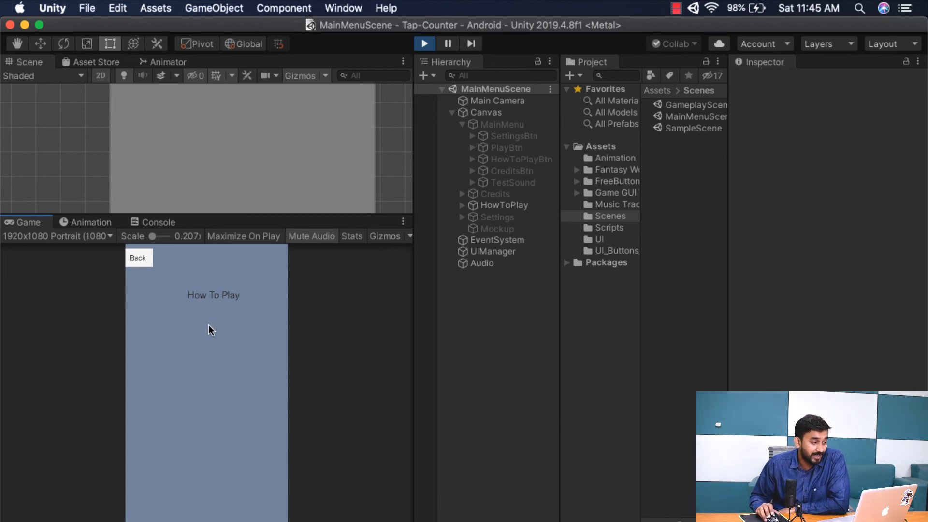
left_click(424, 43)
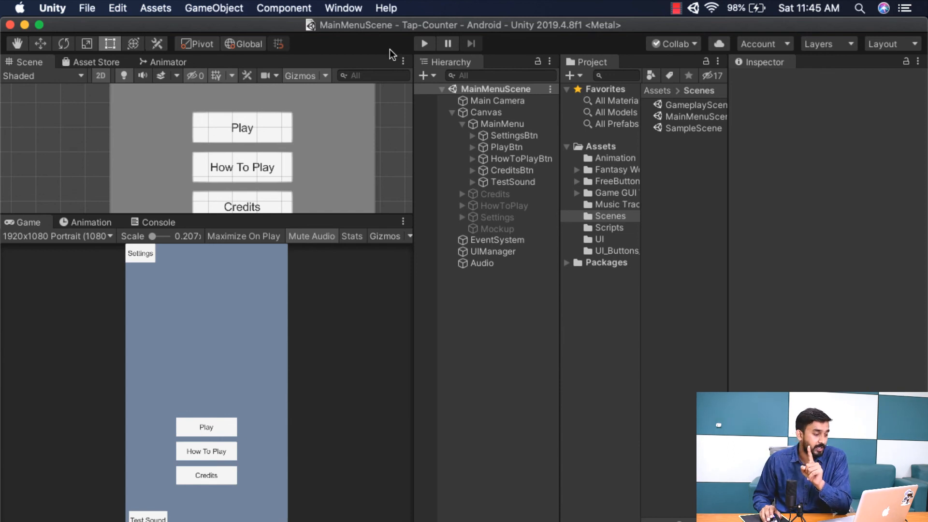
Step: Run the scene again in the Game view to recheck the main menu
left_click(216, 274)
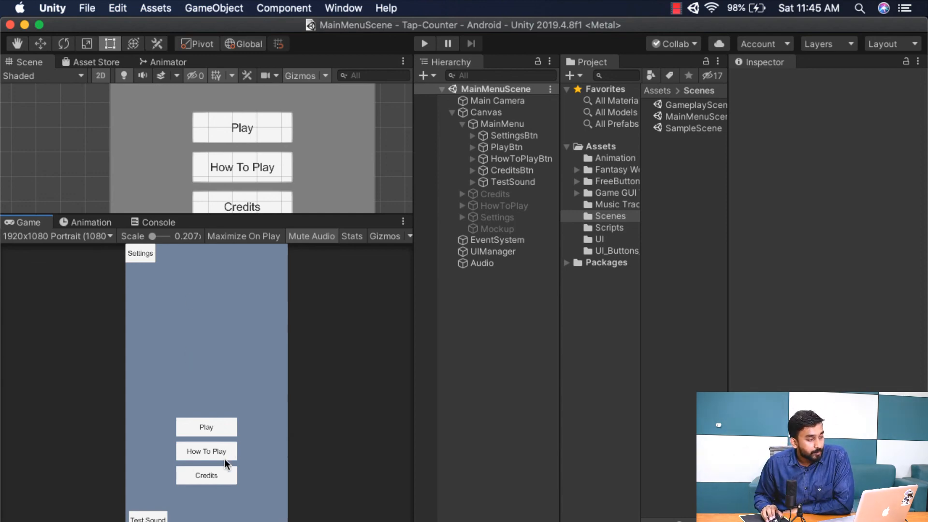
left_click(432, 44)
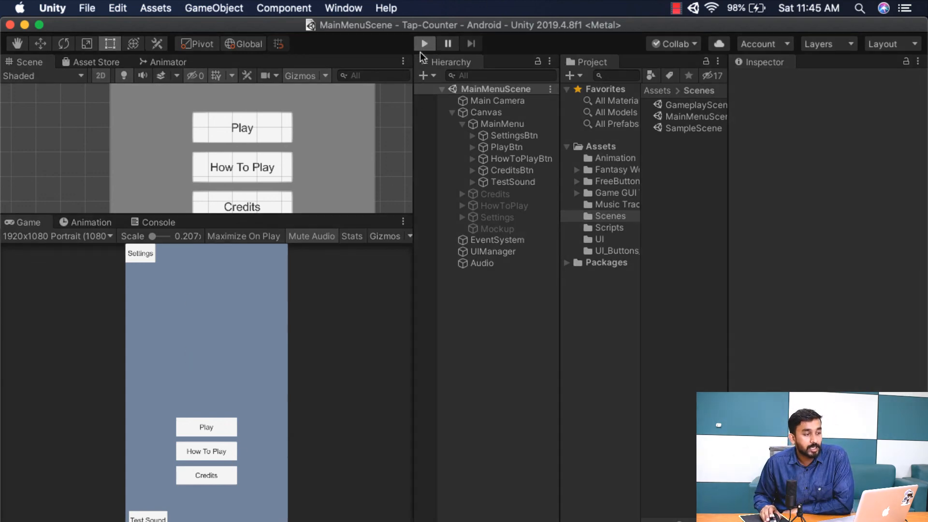